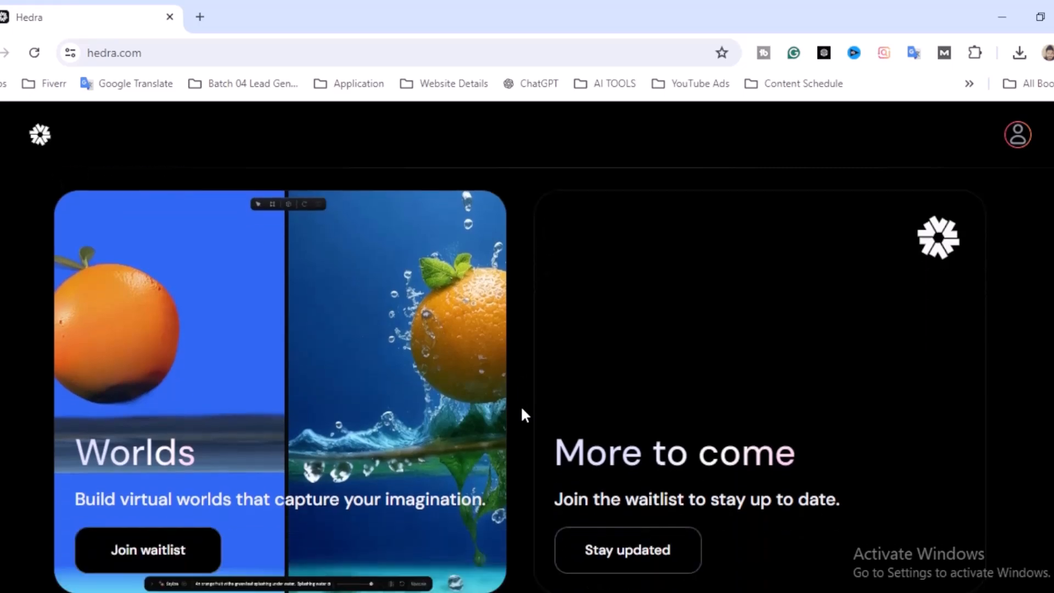
# - Look over the Hedra home page, close the account menu and open the Character-1 beta
pyautogui.scroll(-5, 522, 408)
pyautogui.scroll(5, 522, 413)
pyautogui.scroll(-5, 526, 447)
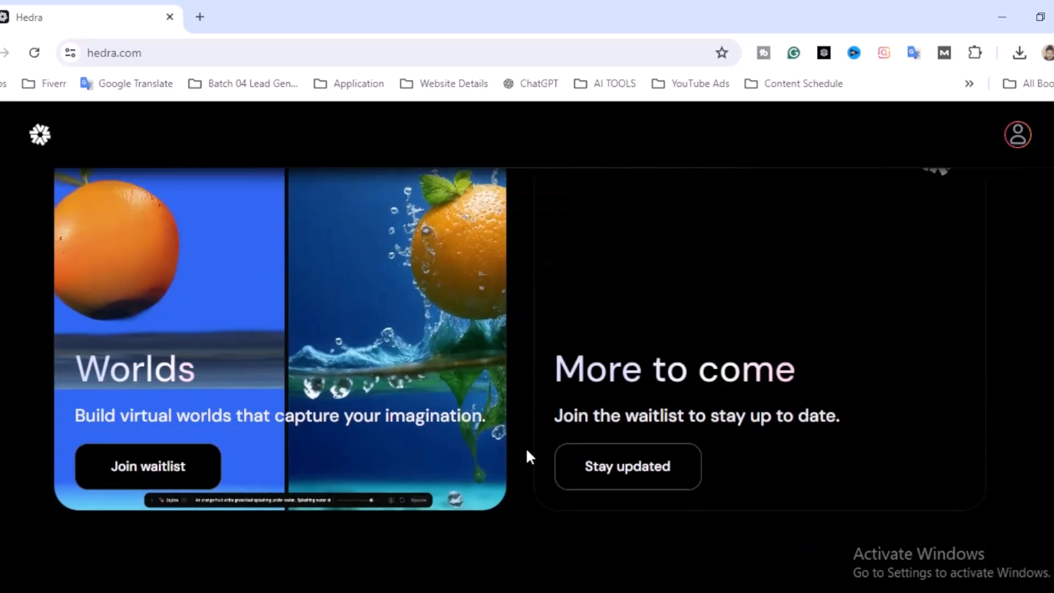
pyautogui.scroll(-5, 527, 447)
pyautogui.scroll(-1, 530, 456)
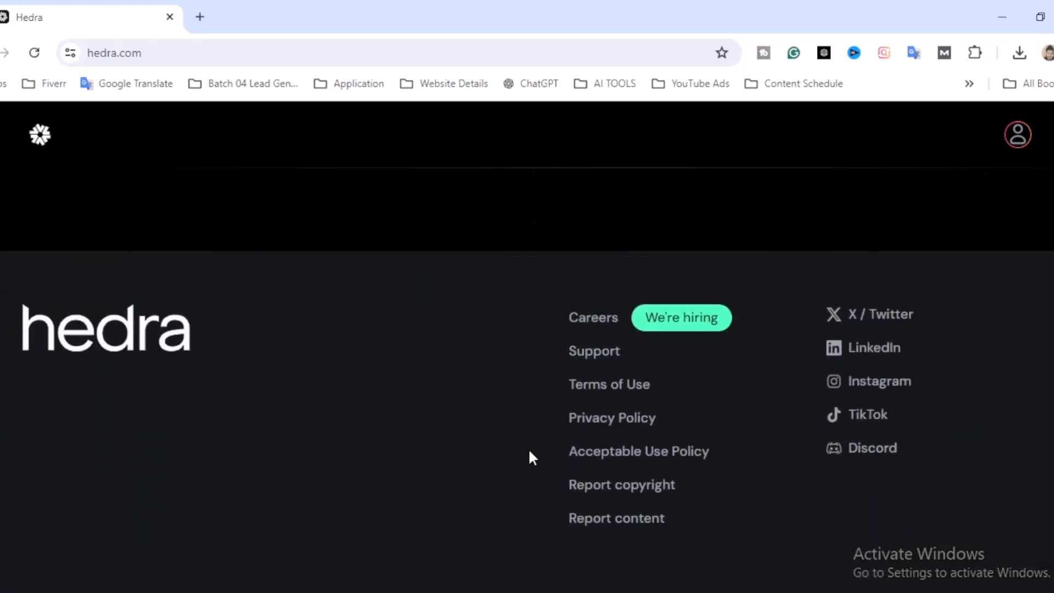
pyautogui.scroll(10, 519, 490)
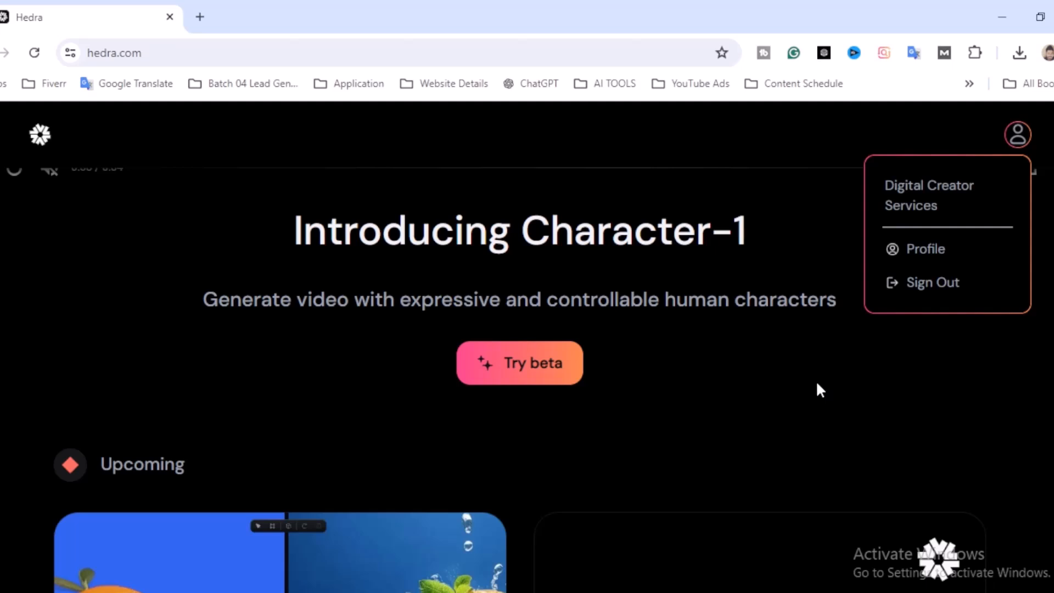
pyautogui.click(789, 236)
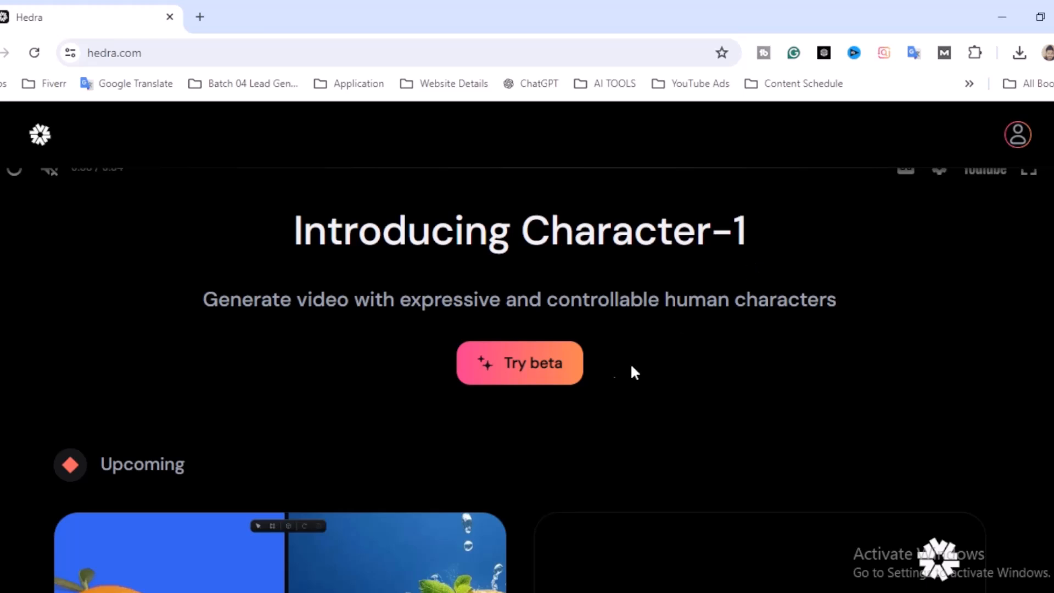
pyautogui.click(545, 371)
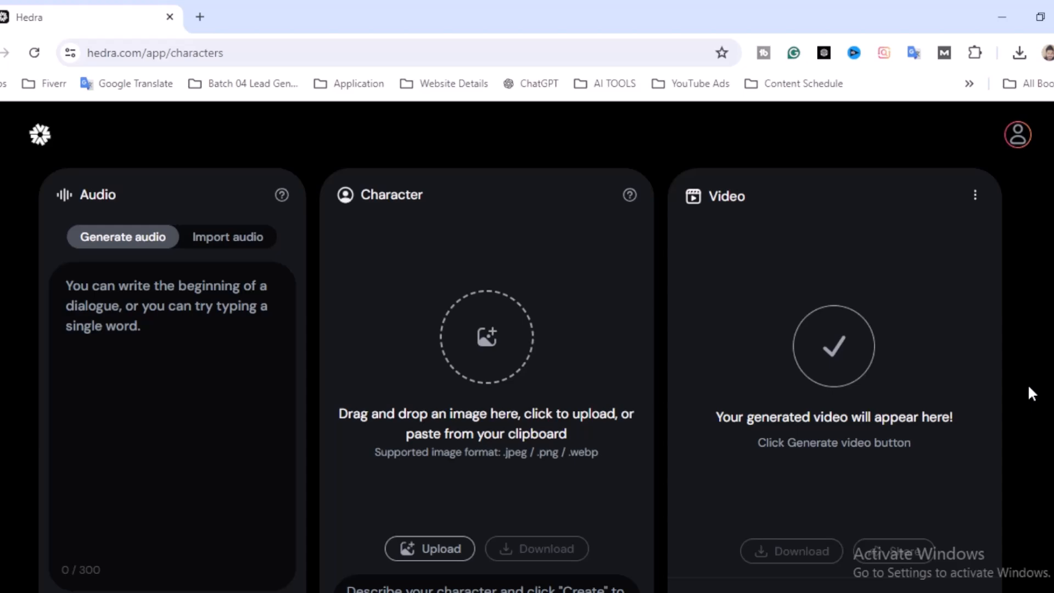
# - Examine the character creation page, including the My Library and Community Spotlight sections
pyautogui.scroll(-10, 1028, 383)
pyautogui.scroll(-8, 1037, 394)
pyautogui.scroll(8, 1035, 388)
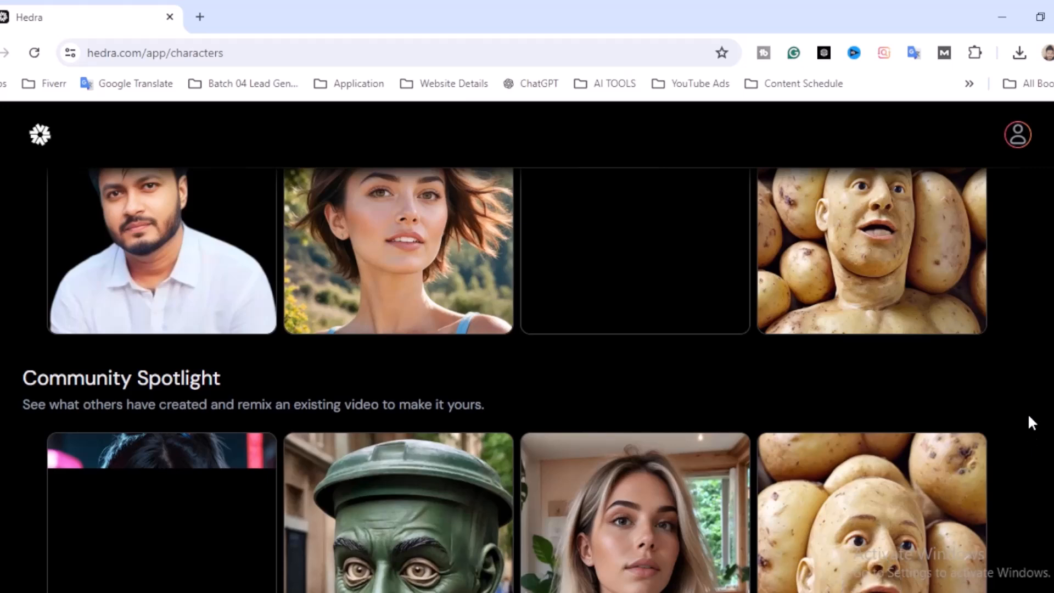
pyautogui.scroll(-3, 1030, 417)
pyautogui.moveTo(433, 396)
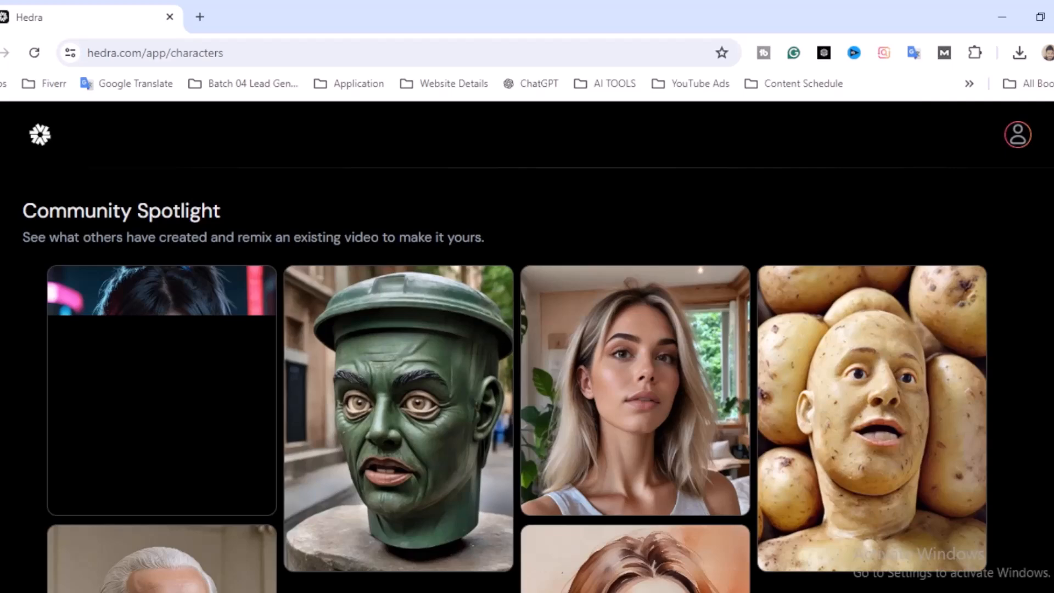
pyautogui.scroll(12, 527, 379)
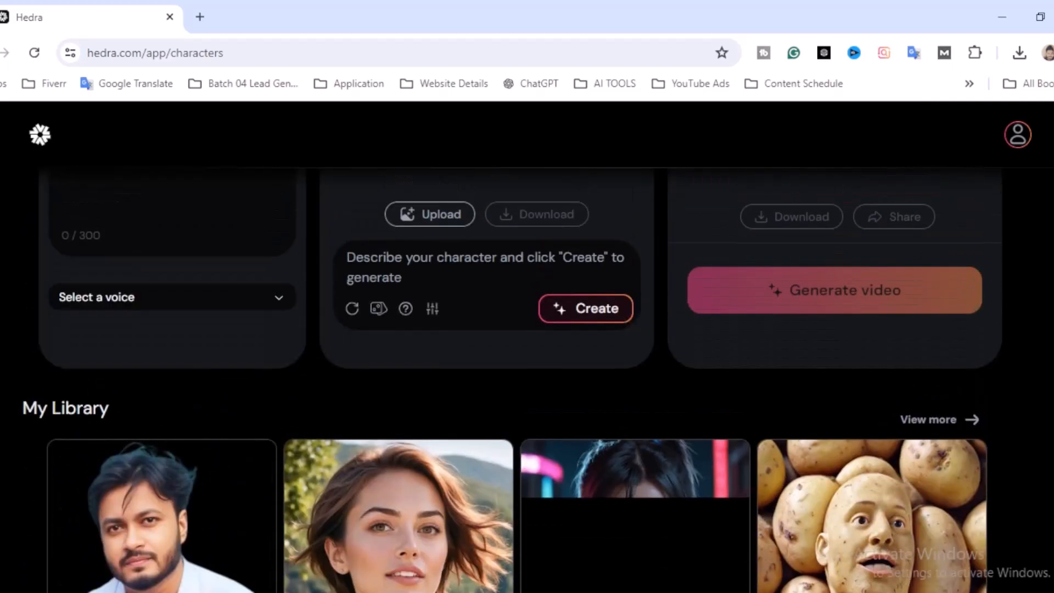
pyautogui.scroll(1, 527, 379)
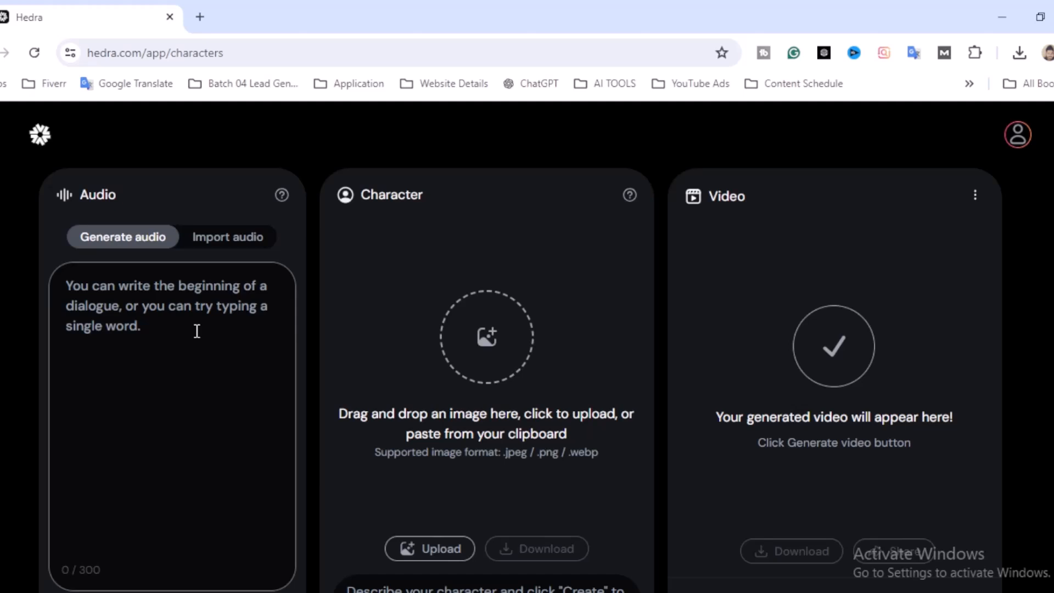
# - Look at the audio import and recording options and return to the Generate audio script field
pyautogui.click(223, 238)
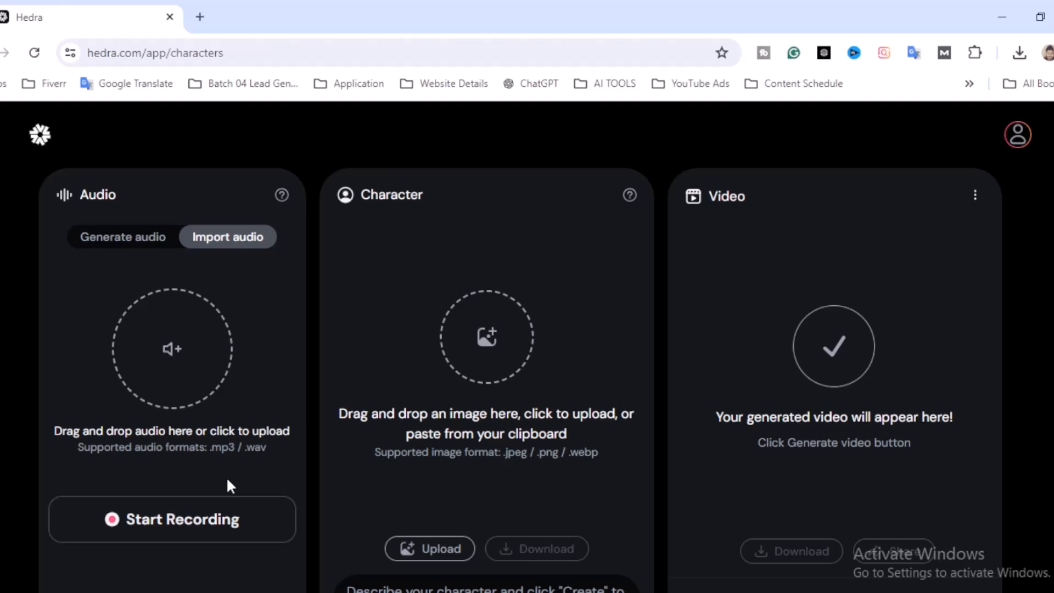
pyautogui.click(117, 244)
pyautogui.click(162, 323)
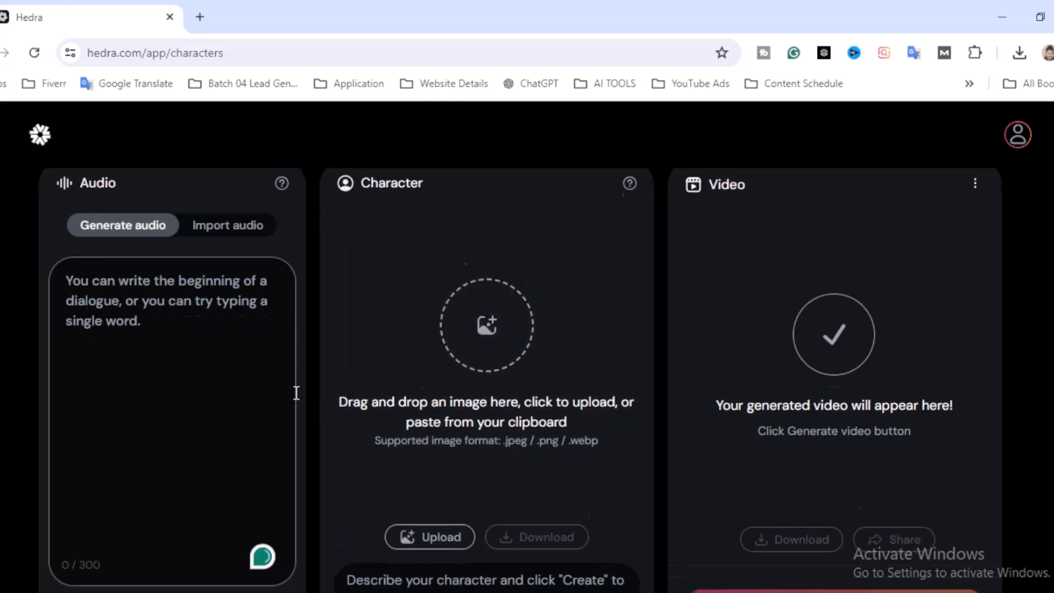
pyautogui.scroll(-2, 297, 393)
pyautogui.scroll(2, 296, 393)
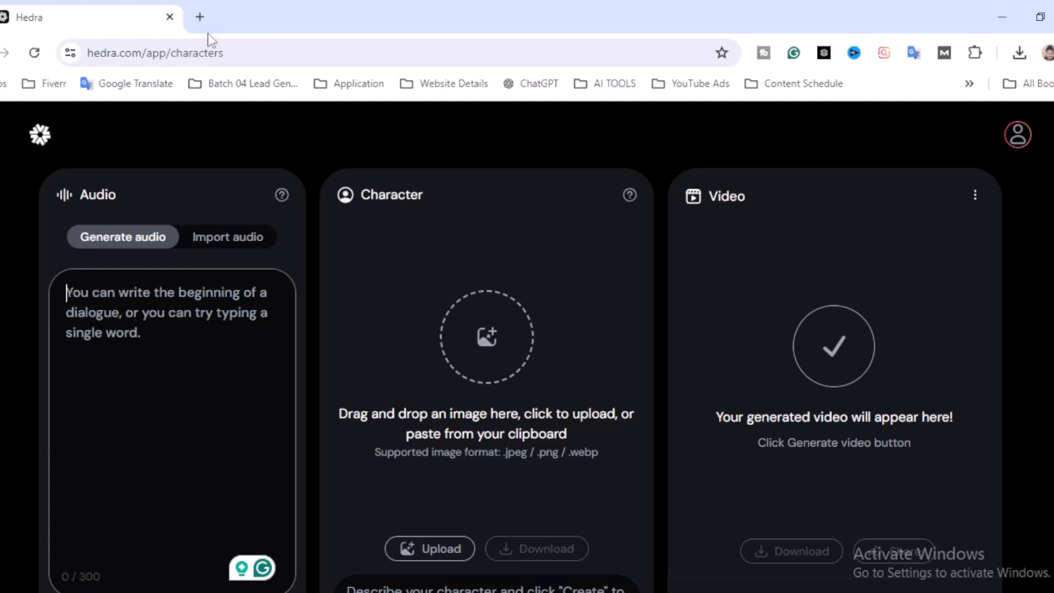
# - Open ChatGPT in a new tab, ask it to "write a jokes about new couple" and look through the reply
pyautogui.click(199, 17)
pyautogui.click(532, 83)
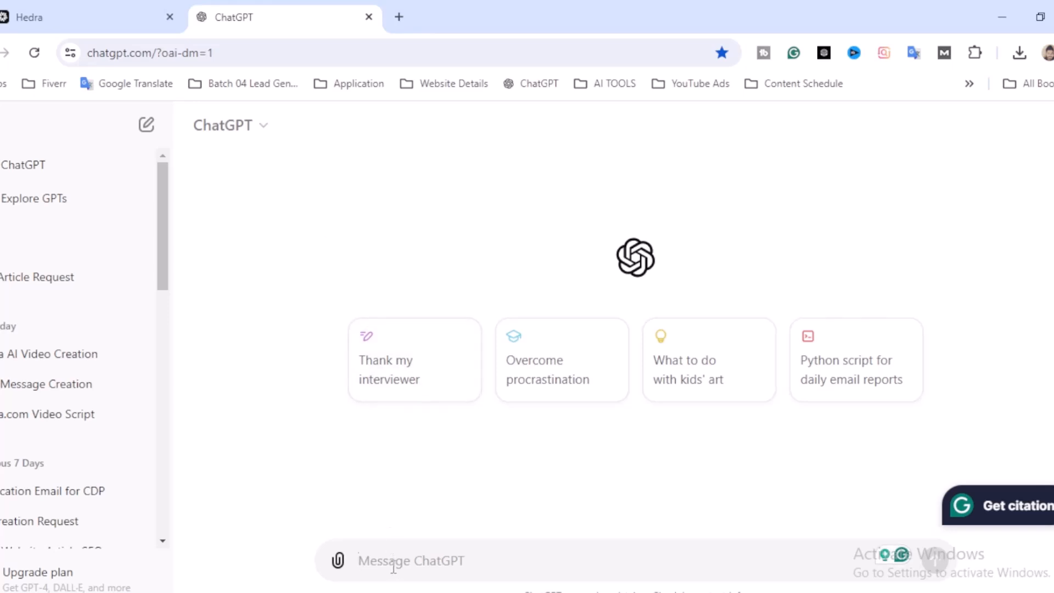
pyautogui.write('wr')
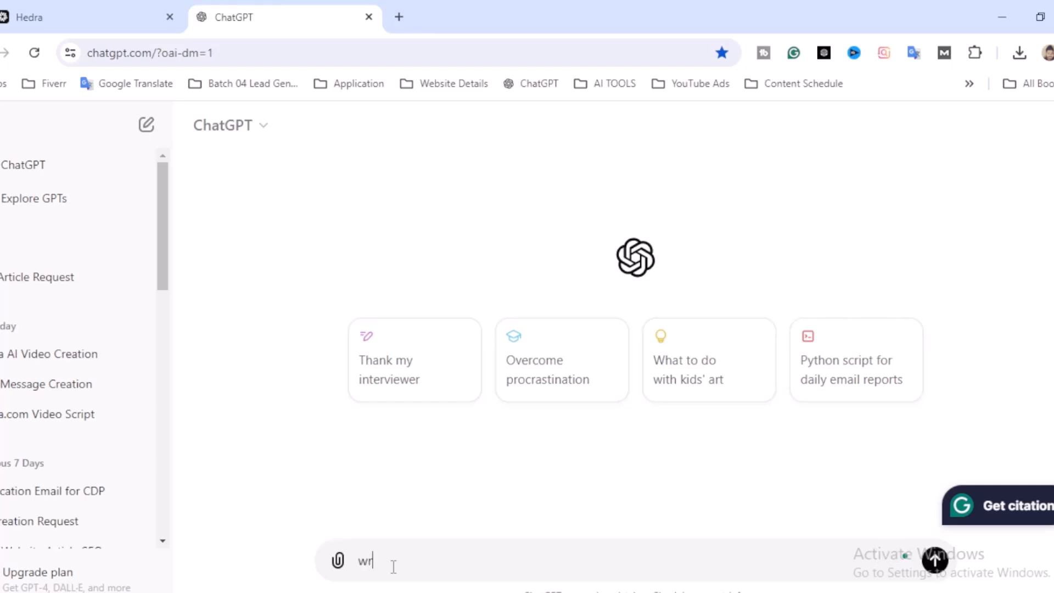
pyautogui.write('ite a jokes about new couple')
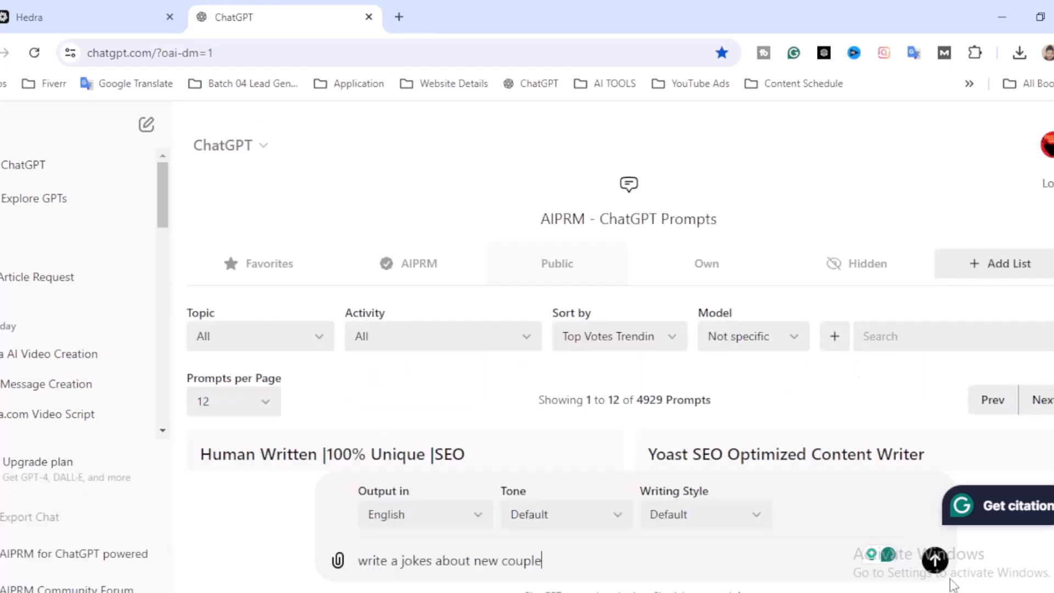
pyautogui.press('Return')
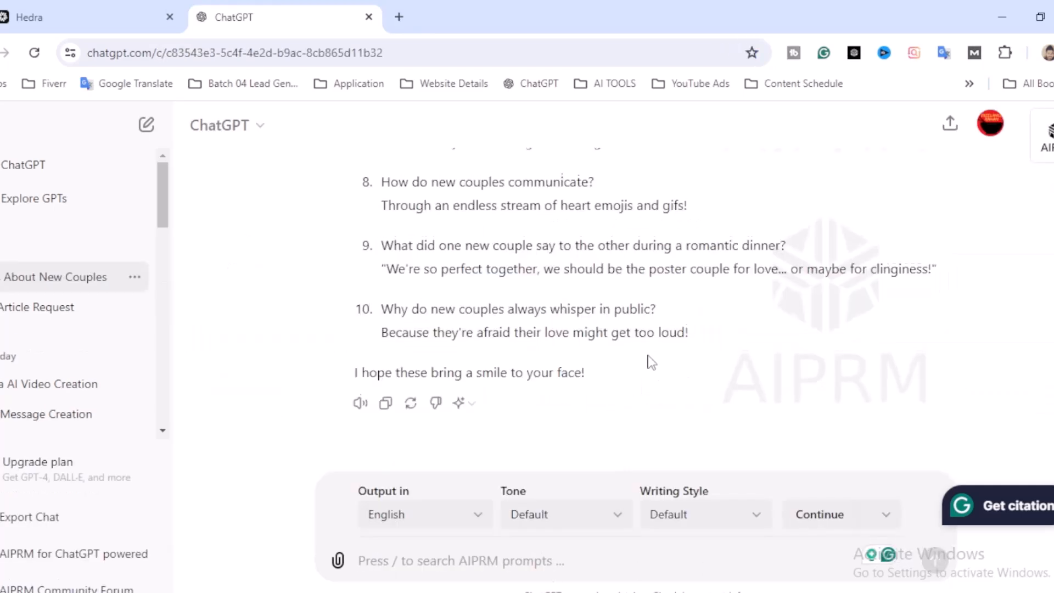
pyautogui.scroll(10, 650, 361)
pyautogui.scroll(-3, 652, 361)
pyautogui.scroll(-6, 652, 361)
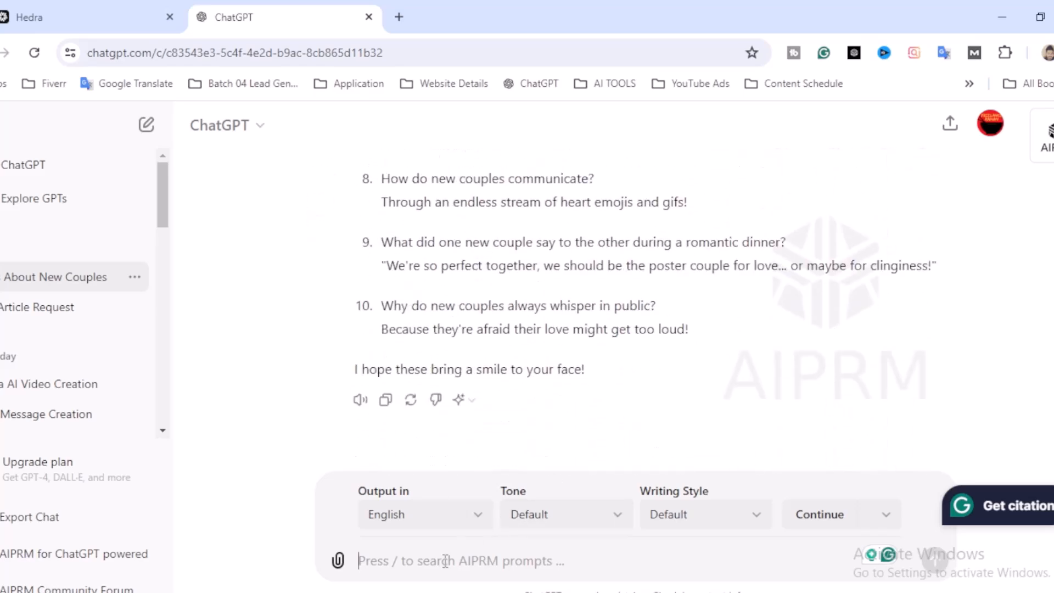
# - Ask ChatGPT to "write a love message for my girlfriend" and cancel the offer to connect OpenAI and AIPRM accounts
pyautogui.write('write a love message for my girlfriend')
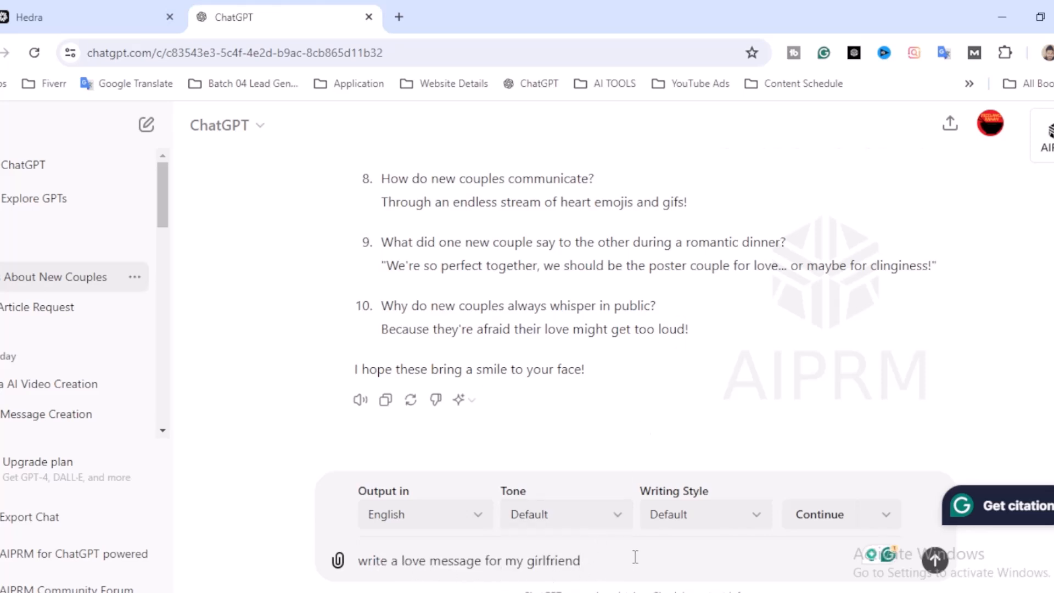
pyautogui.click(935, 560)
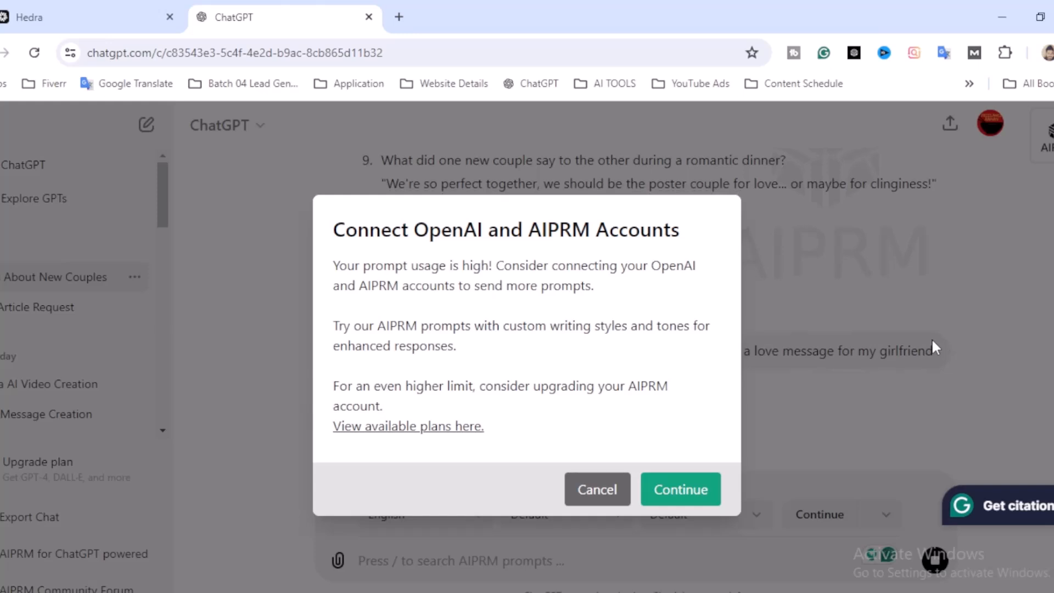
pyautogui.click(597, 488)
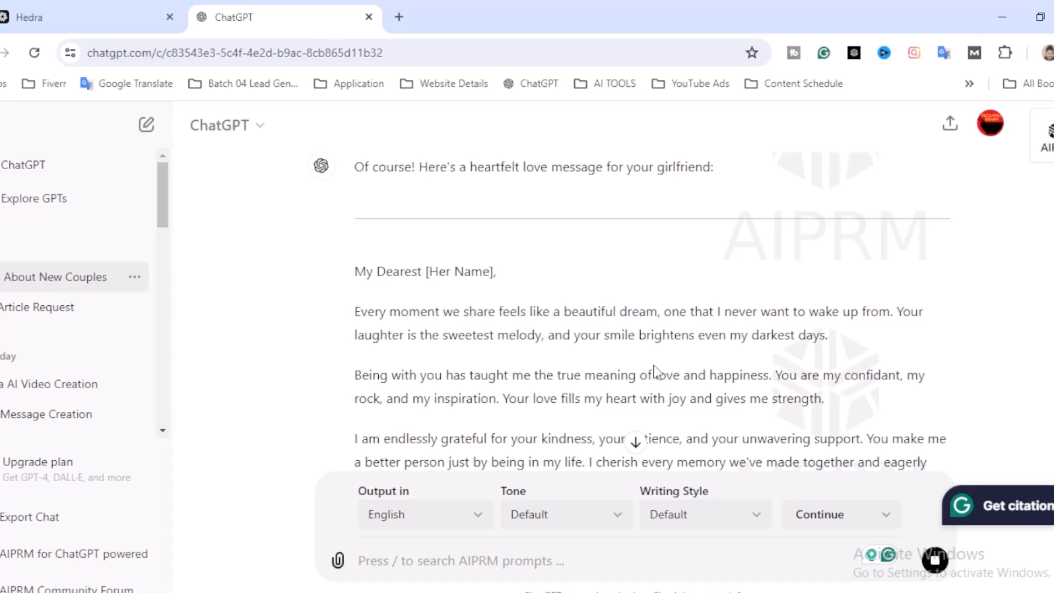
# - Copy the love message's body from "Every moment we share" to "through thick and thin" into Hedra's audio script
pyautogui.scroll(-3, 656, 373)
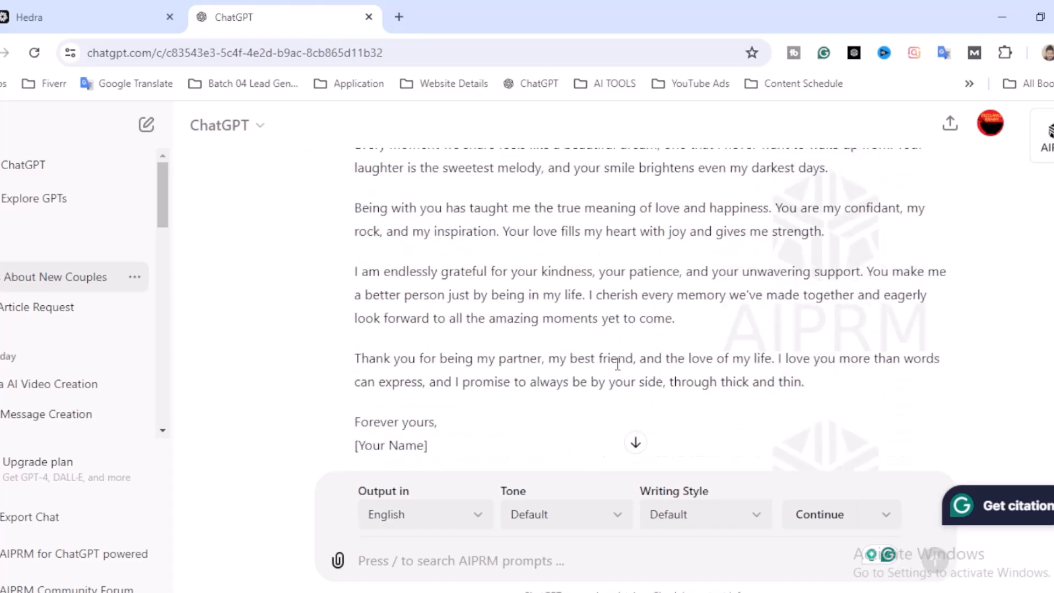
pyautogui.scroll(2, 353, 200)
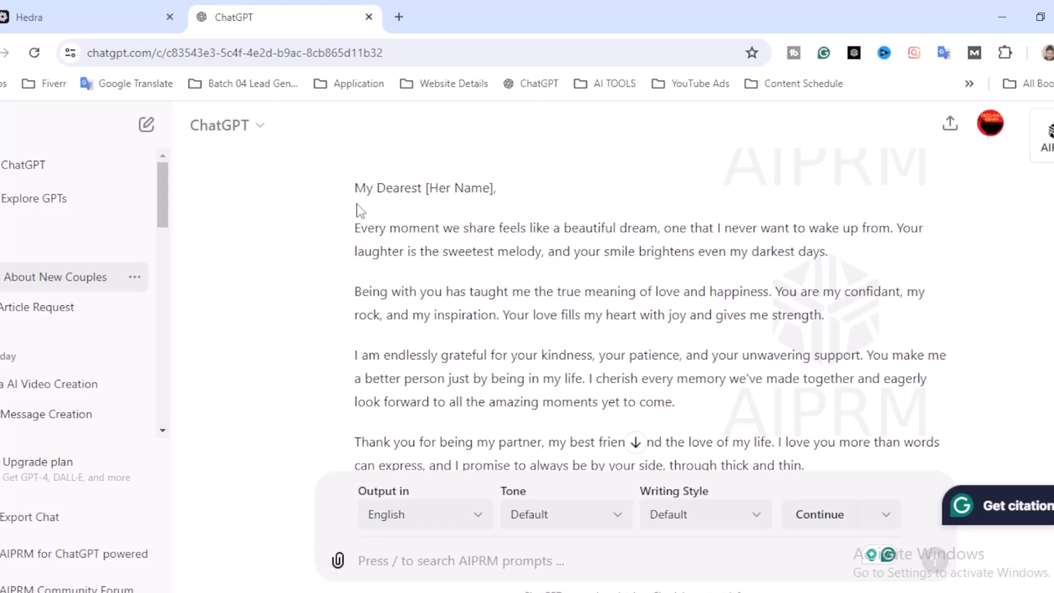
pyautogui.moveTo(356, 224); pyautogui.dragTo(618, 214)
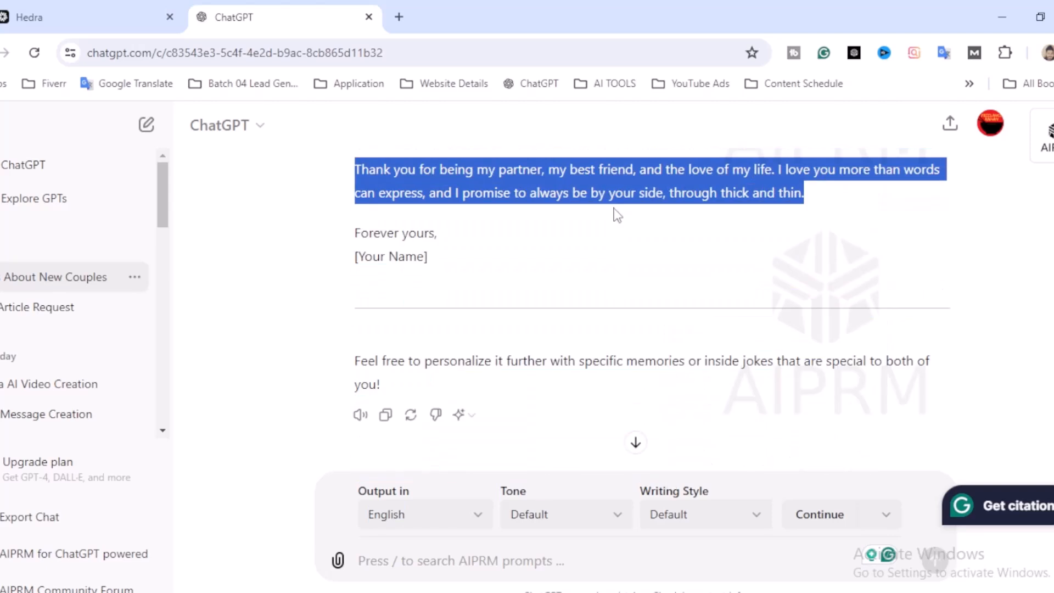
pyautogui.click(88, 15)
pyautogui.click(109, 304)
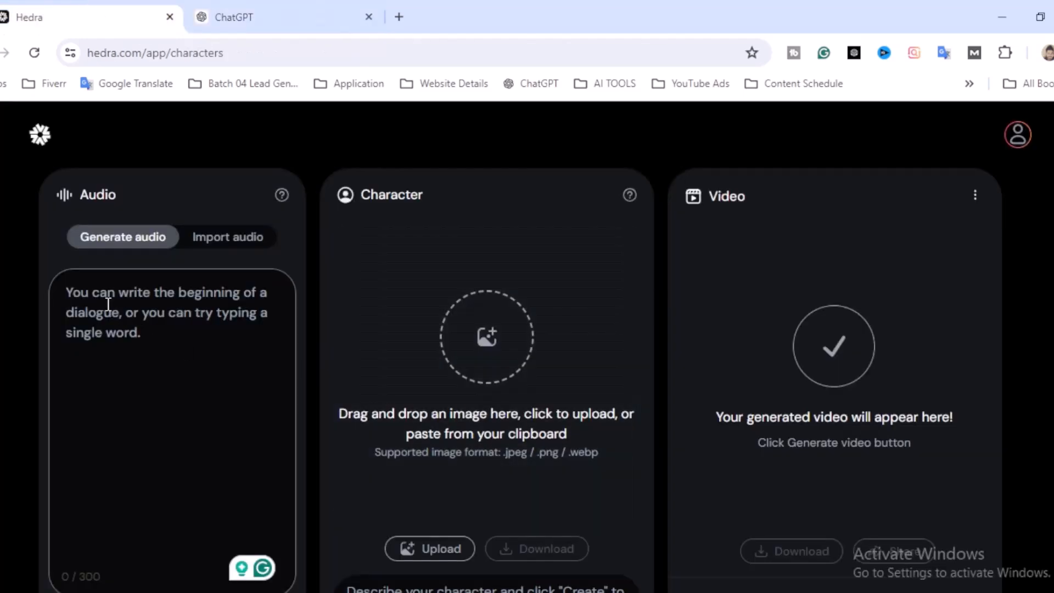
pyautogui.write('Every moment we share feels like a beautiful dream, one that I never want to wake up from. Your laughter is the sweetest melody, and your smile brightens even my darkest days.  Being with you has taught me the true meaning of love and happiness. You are my confidant, my rock, and my inspiration. You')
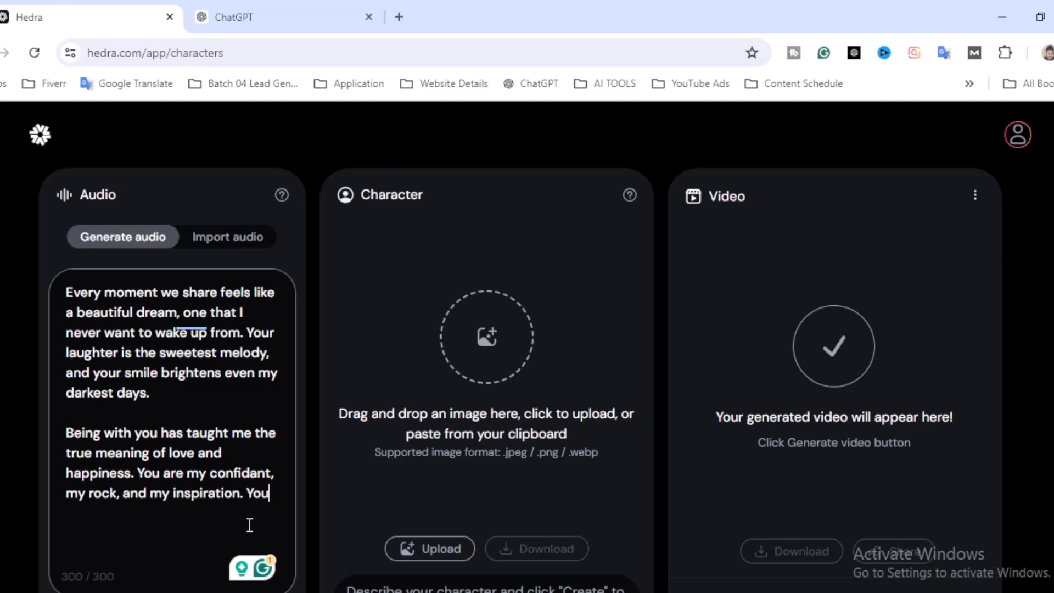
# - Trim the cut-off sentence from the end of the audio script so it ends with "and my inspiration"
pyautogui.press('BackSpace')
pyautogui.press('BackSpace')
pyautogui.press('BackSpace')
pyautogui.press('BackSpace')
pyautogui.press('BackSpace')
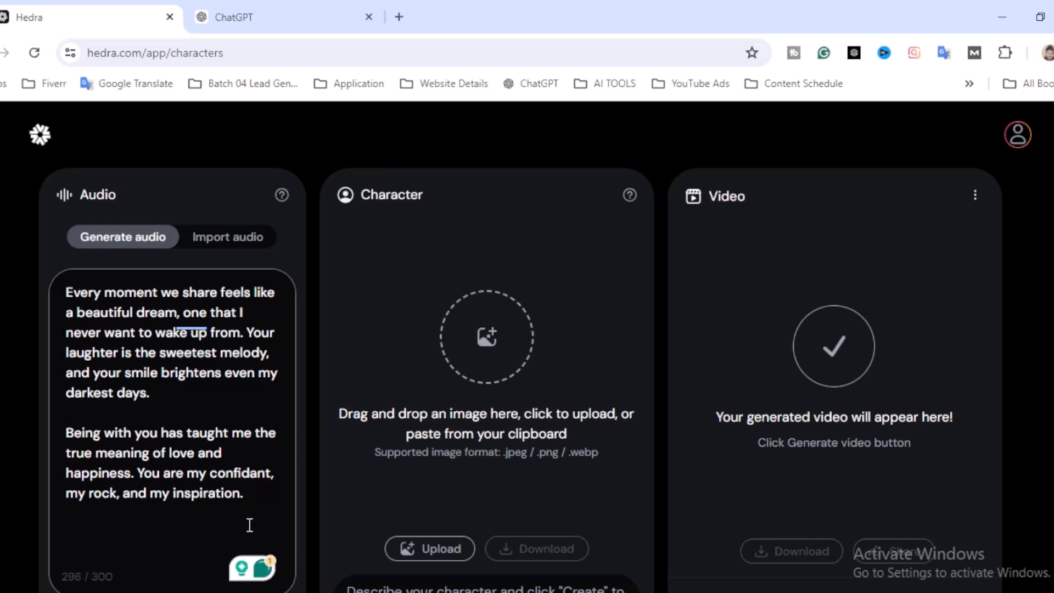
pyautogui.scroll(-2, 249, 526)
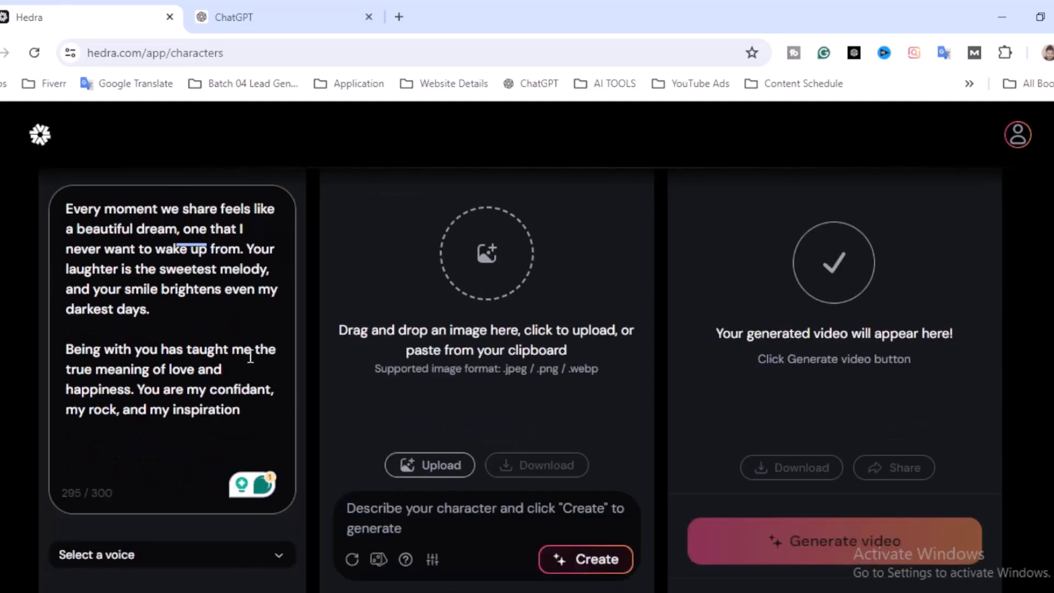
pyautogui.click(236, 17)
pyautogui.click(98, 15)
pyautogui.scroll(2, 287, 383)
# - Browse the available voices for the audio script and select Matilda, the friendly American female voice
pyautogui.scroll(-3, 287, 383)
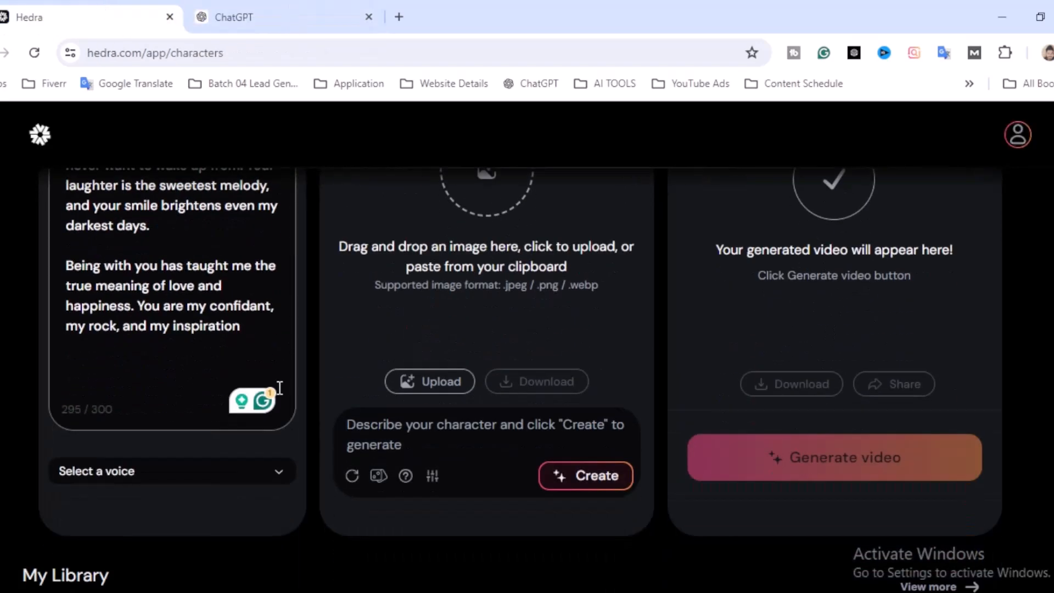
pyautogui.click(269, 473)
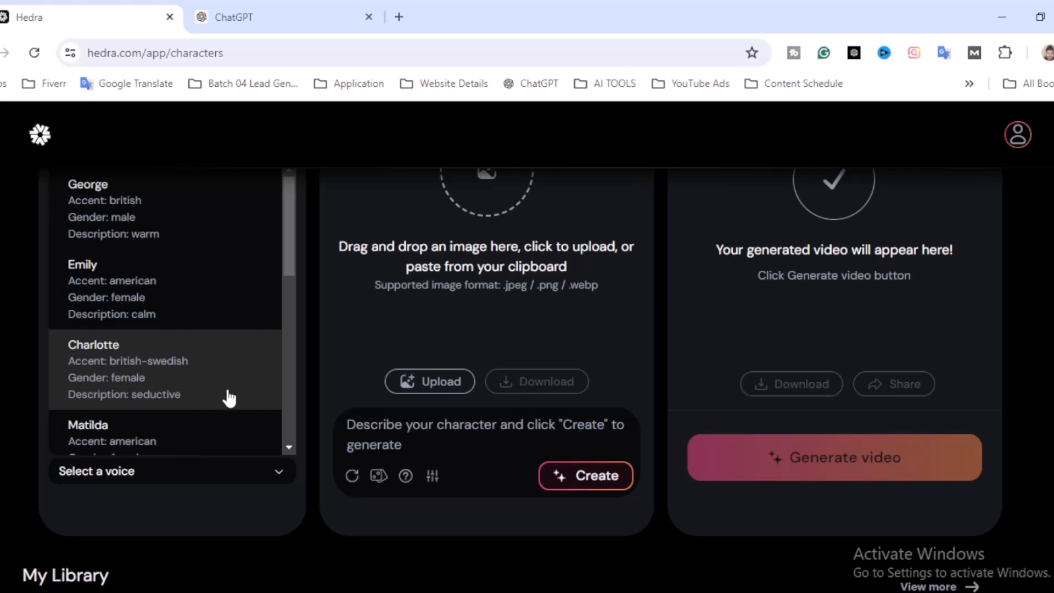
pyautogui.scroll(2, 228, 397)
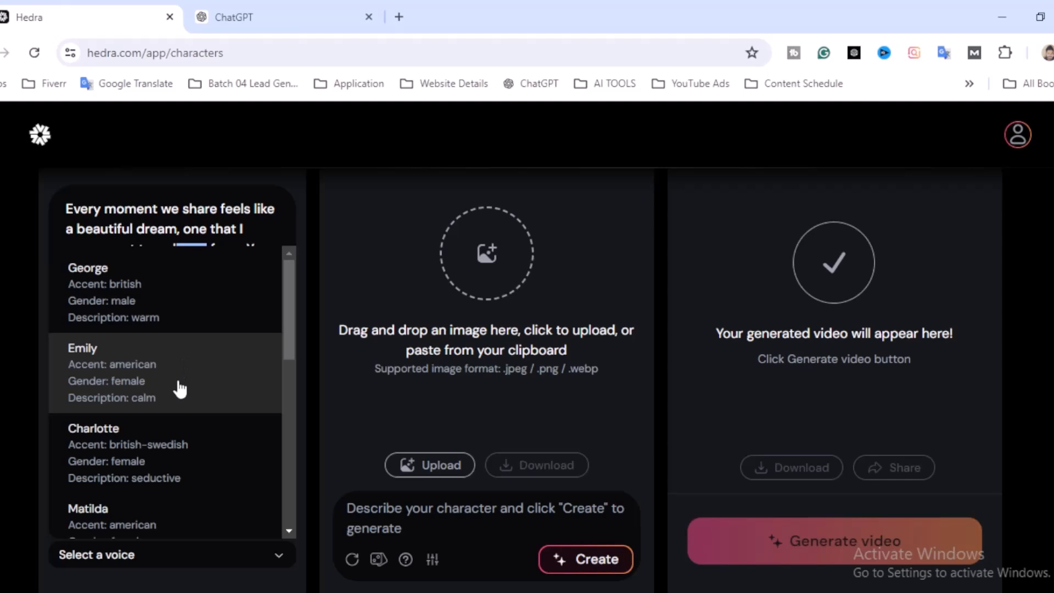
pyautogui.scroll(-3, 197, 450)
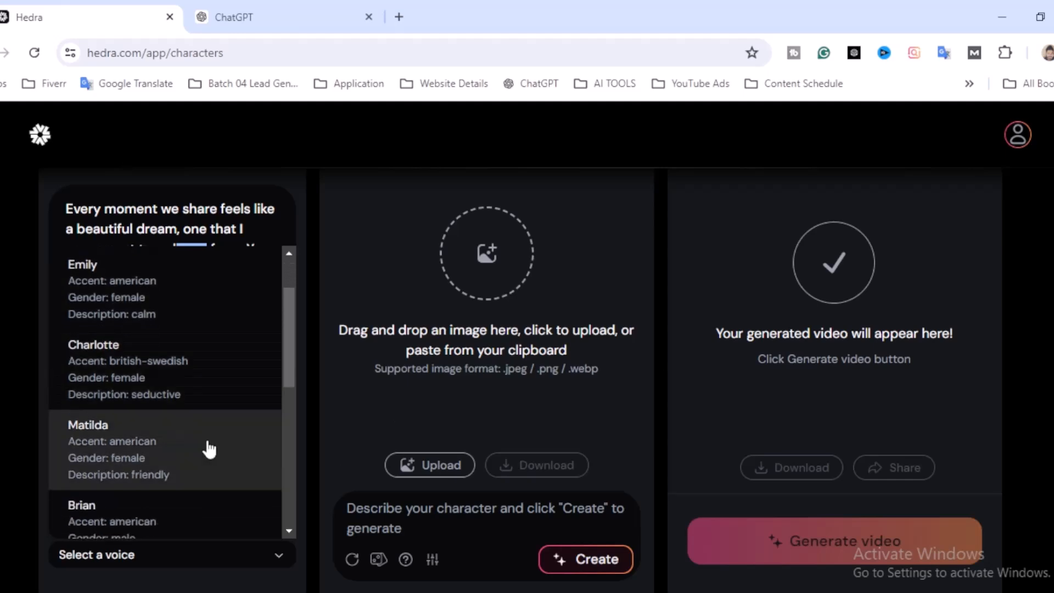
pyautogui.scroll(-1, 199, 453)
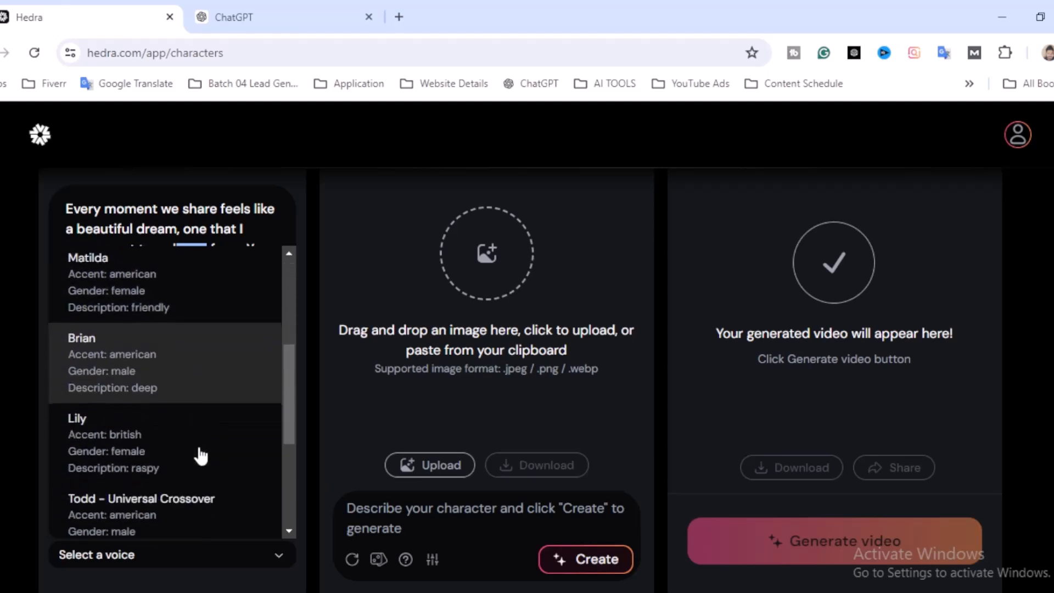
pyautogui.scroll(-1, 214, 457)
pyautogui.scroll(2, 205, 471)
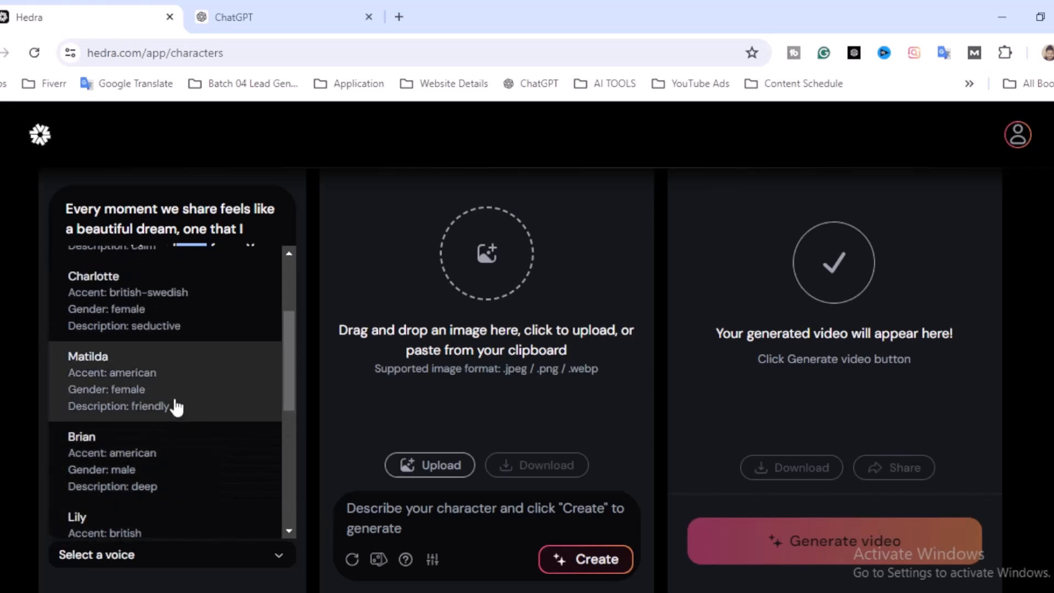
pyautogui.click(168, 392)
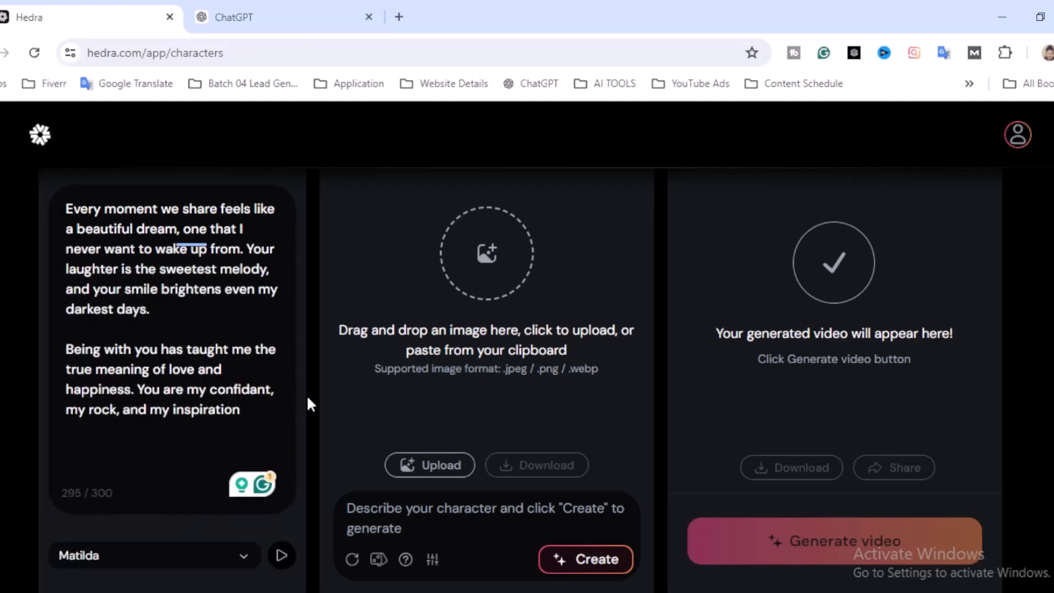
pyautogui.scroll(-2, 299, 423)
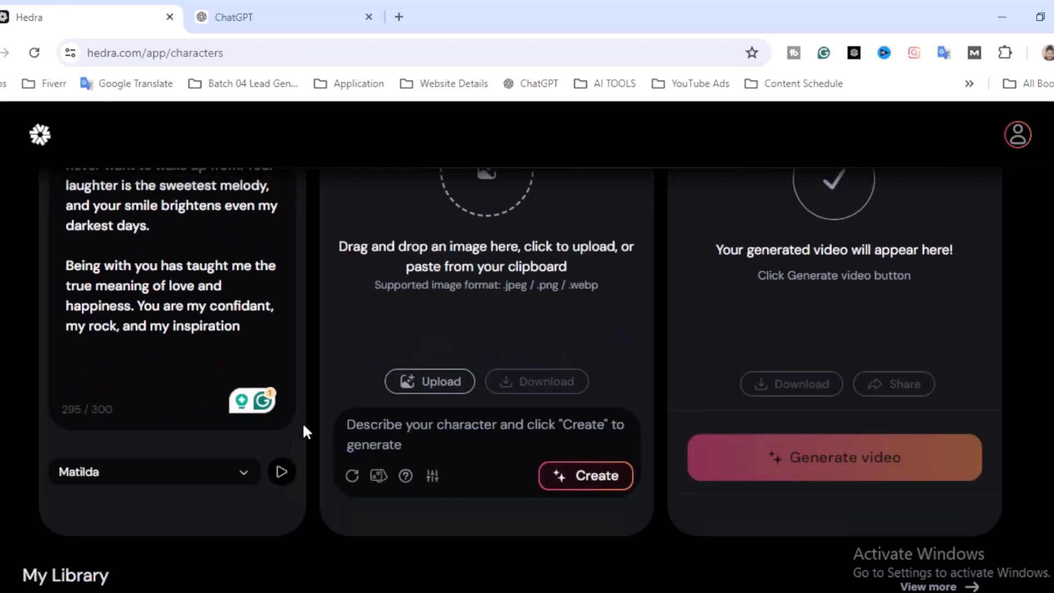
# - Switch the audio script's voice from Matilda to Emily, the calm American female voice, previewing the speech in each voice
pyautogui.click(282, 473)
pyautogui.click(282, 473)
pyautogui.click(231, 475)
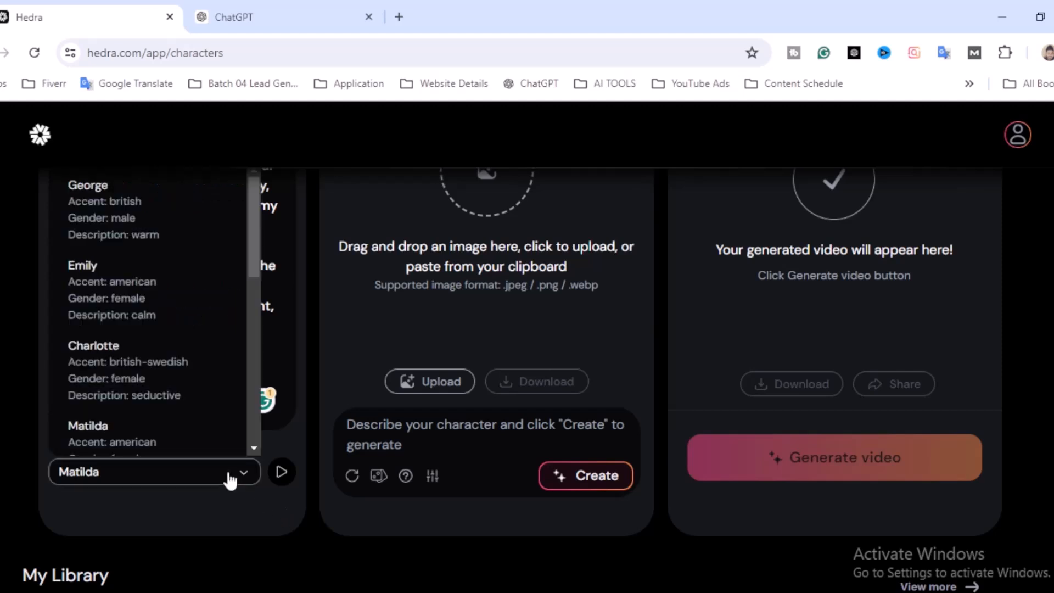
pyautogui.scroll(1, 191, 378)
pyautogui.click(165, 395)
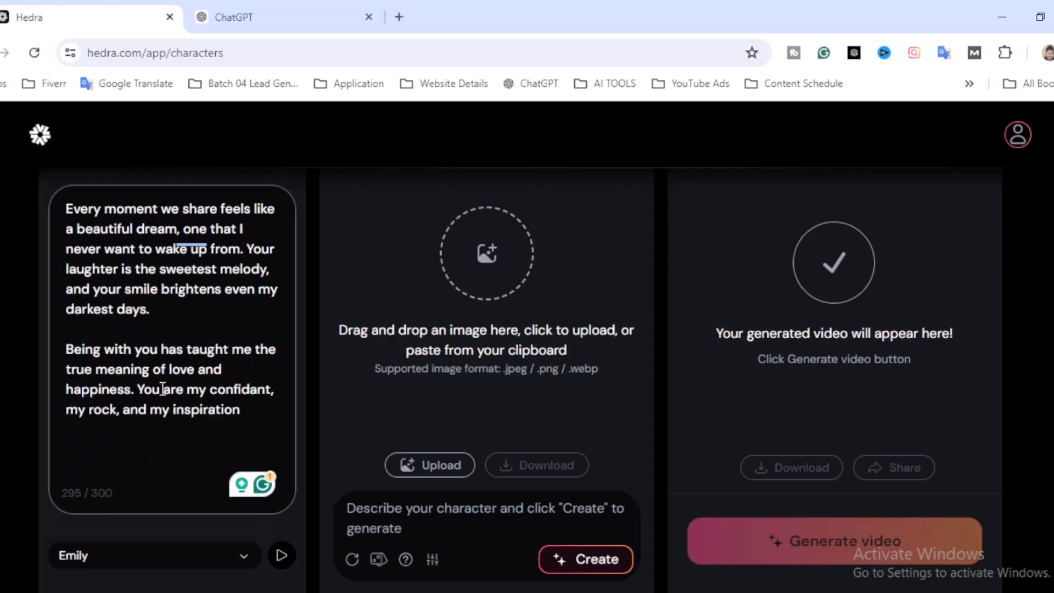
pyautogui.scroll(-3, 290, 424)
pyautogui.click(280, 390)
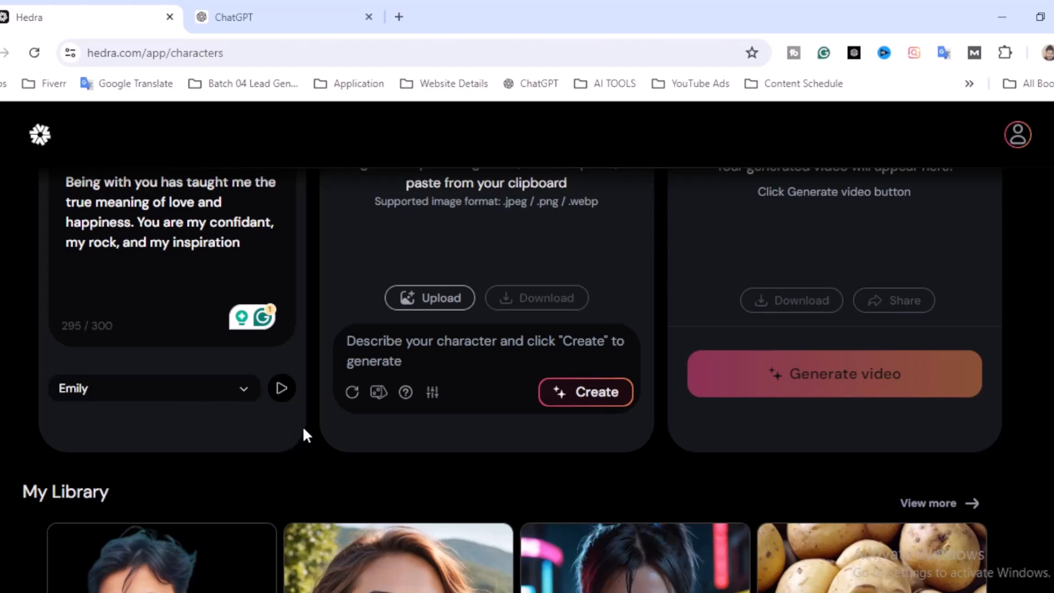
pyautogui.scroll(2, 304, 431)
pyautogui.scroll(-2, 308, 423)
pyautogui.scroll(4, 317, 410)
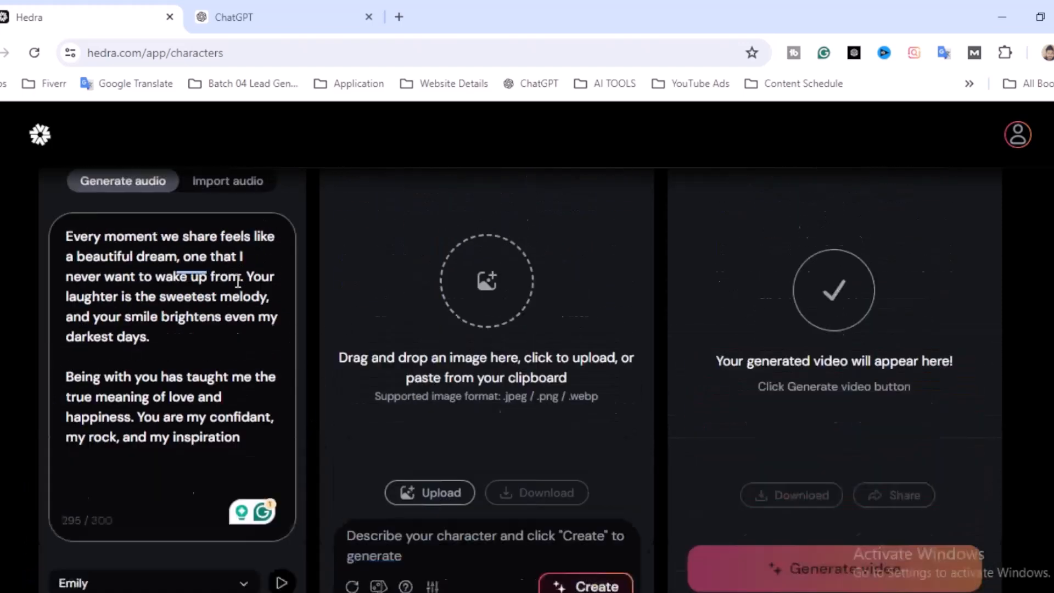
pyautogui.scroll(-6, 295, 384)
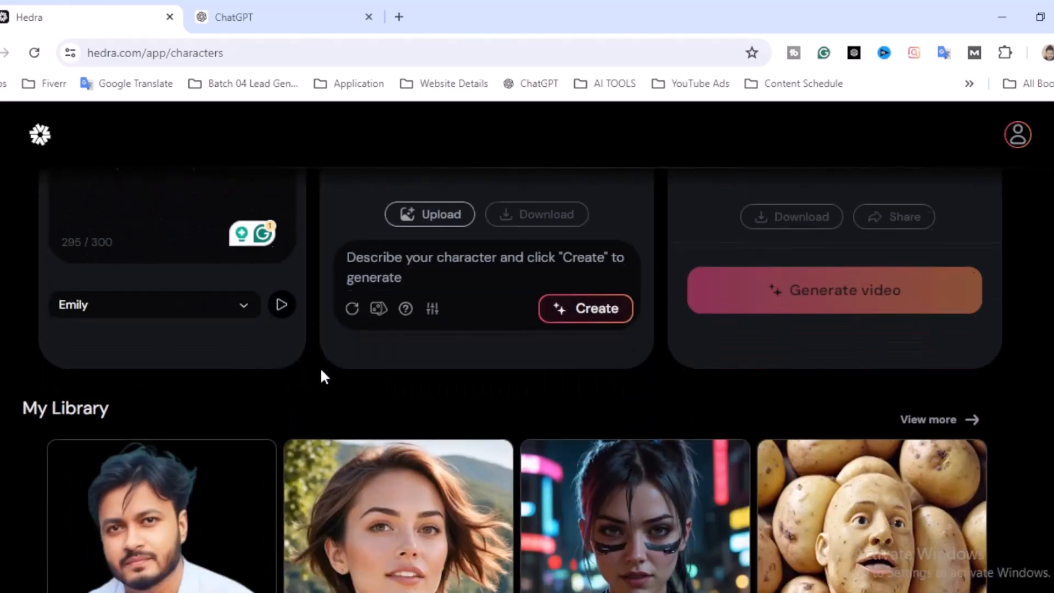
pyautogui.scroll(6, 321, 367)
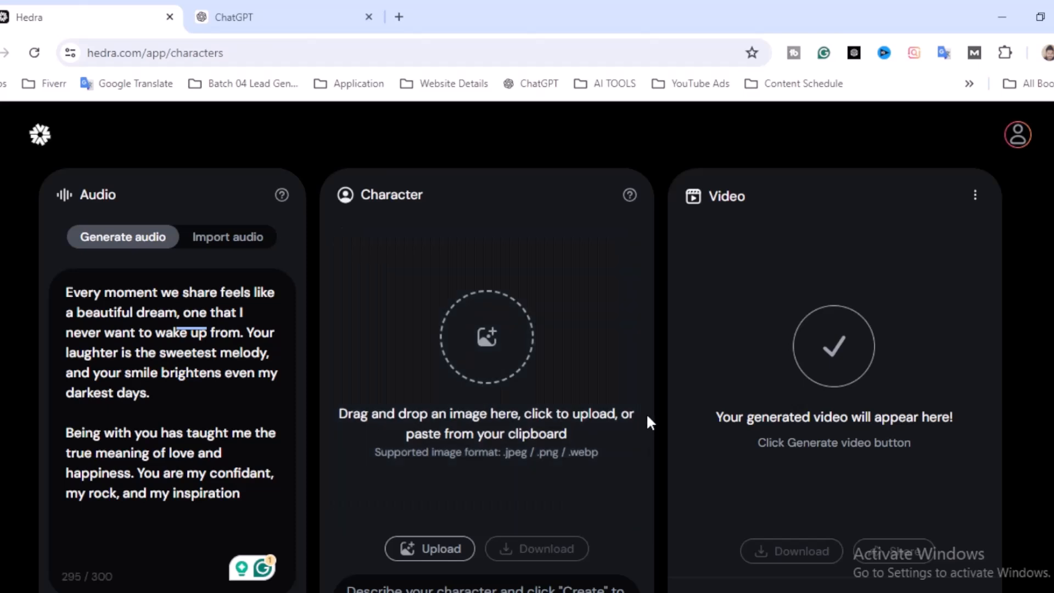
# - Generate a character image from the description "create a beautiful Spanish girl with flowers"
pyautogui.scroll(-1, 624, 419)
pyautogui.click(470, 518)
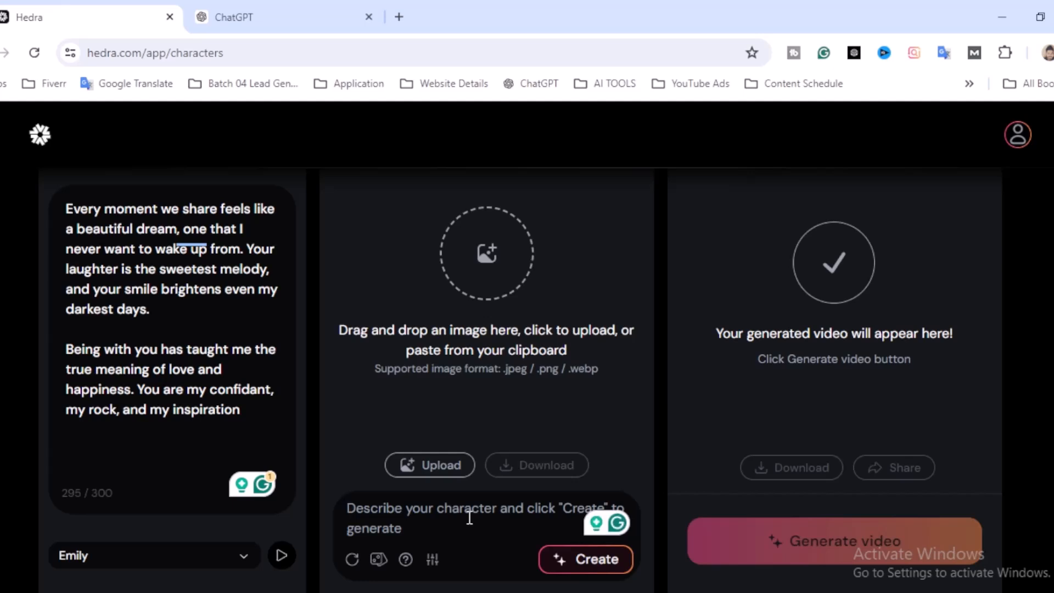
pyautogui.write('create a')
pyautogui.write('beautiful Spanish girl with flowers')
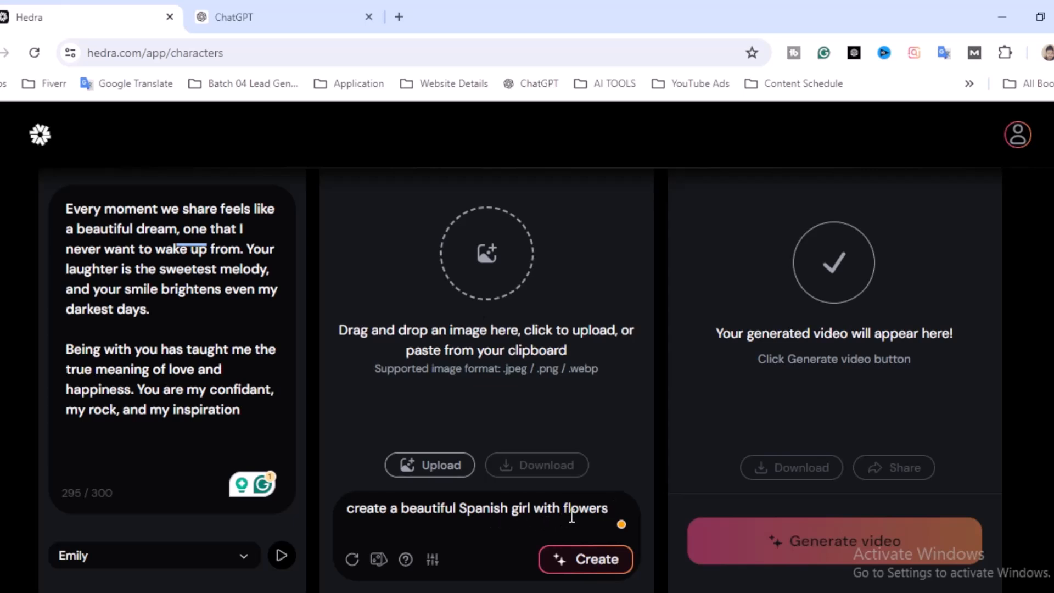
pyautogui.click(612, 568)
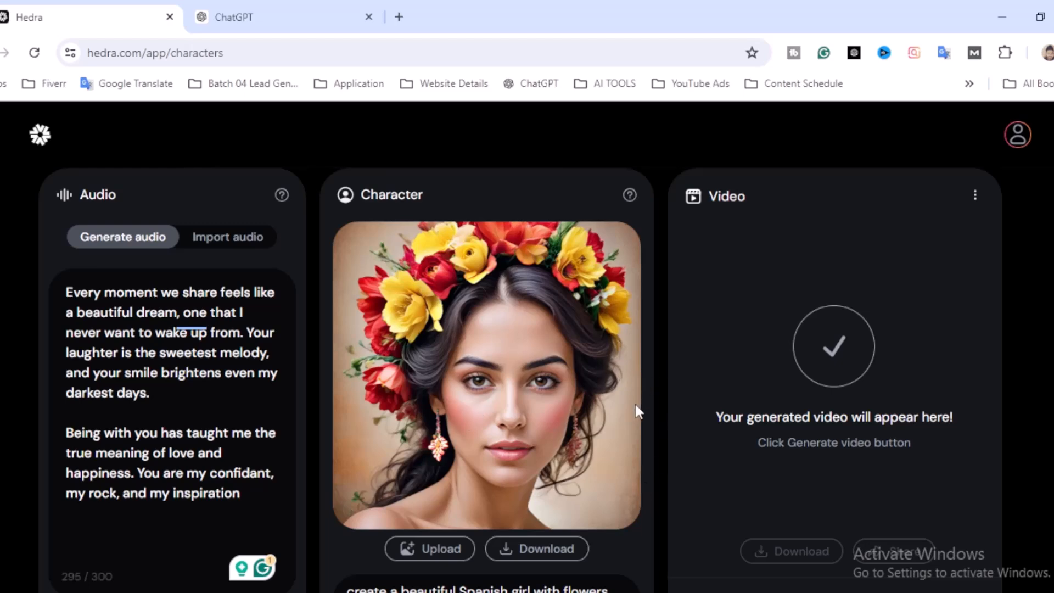
# - Download the generated image of the Spanish girl and check for the file in the browser's recent download history
pyautogui.scroll(-2, 638, 404)
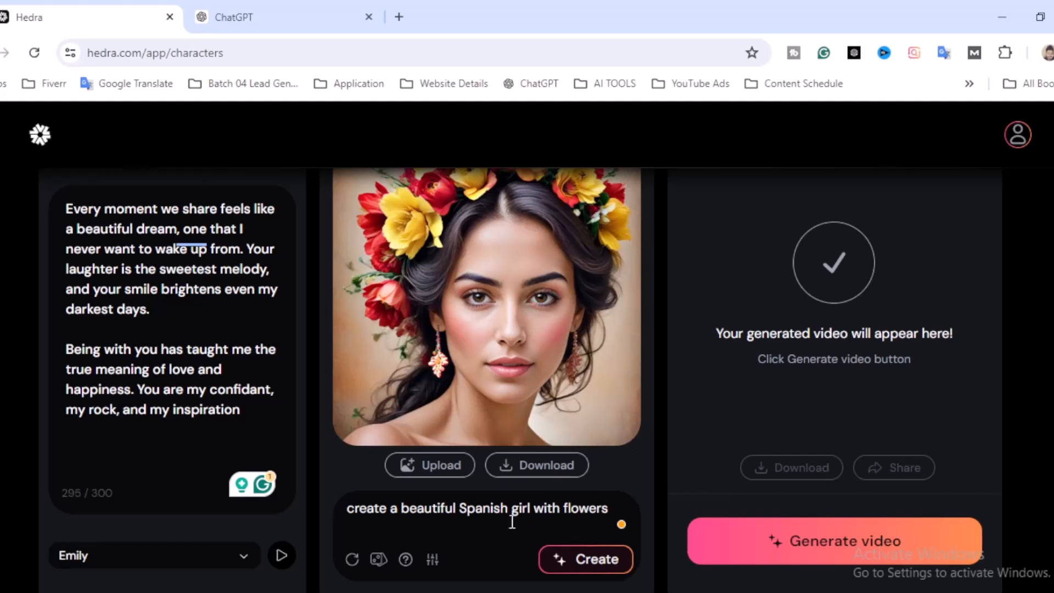
pyautogui.moveTo(613, 508); pyautogui.dragTo(346, 507)
pyautogui.click(495, 530)
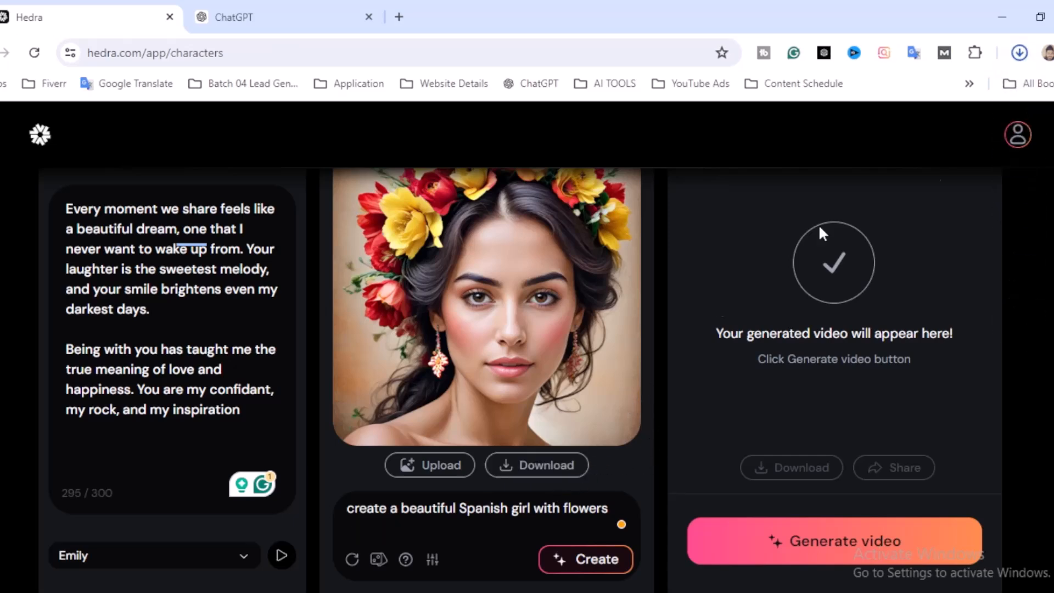
pyautogui.click(1019, 53)
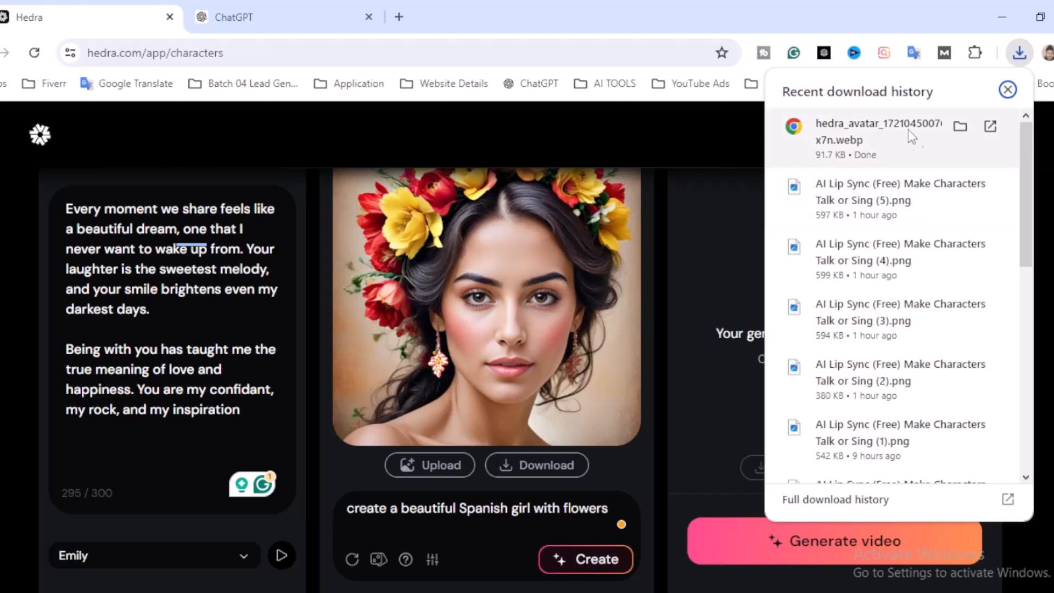
pyautogui.click(581, 145)
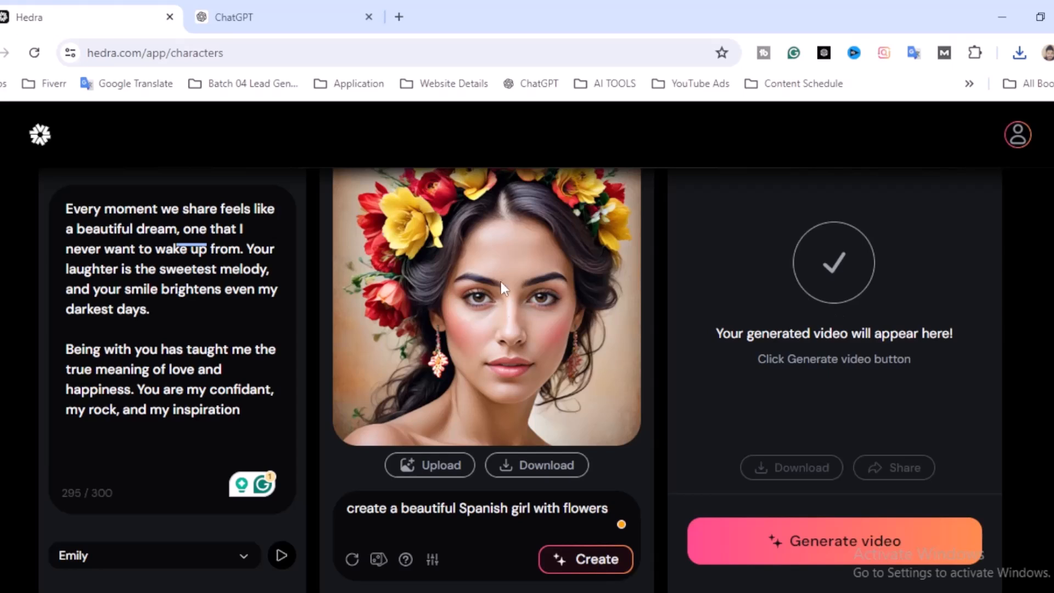
# - Review the character image and start generating the video with the love message in Emily's voice
pyautogui.scroll(2, 582, 349)
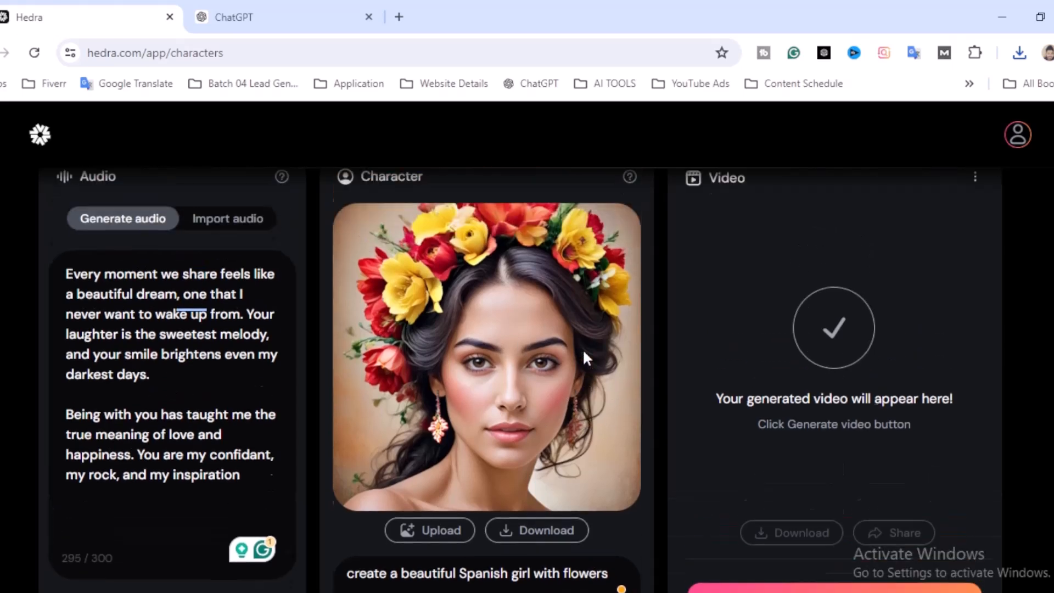
pyautogui.scroll(-2, 515, 341)
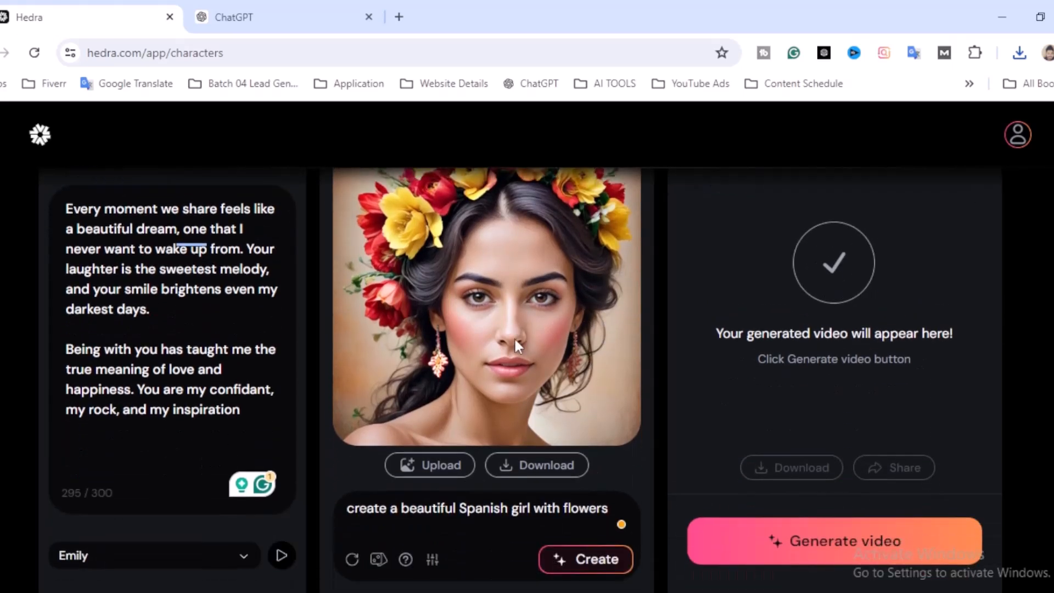
pyautogui.scroll(2, 582, 379)
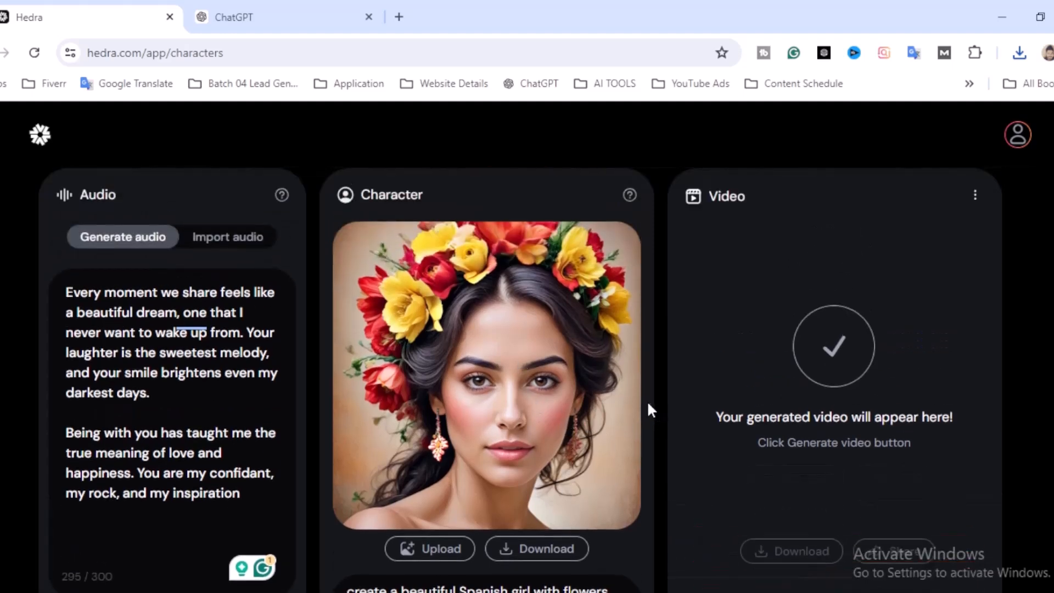
pyautogui.scroll(-2, 648, 409)
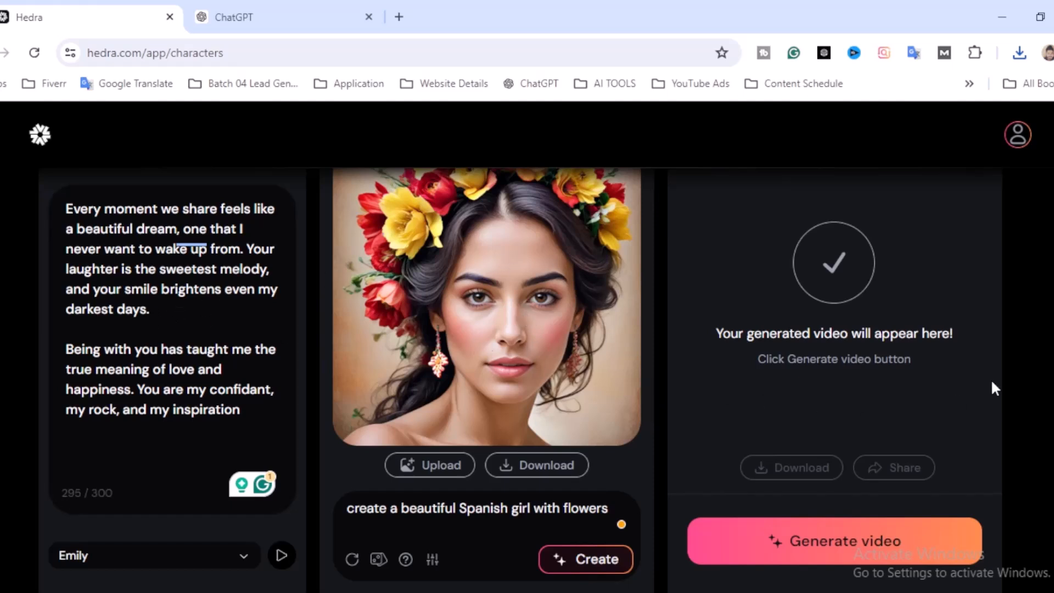
pyautogui.click(816, 551)
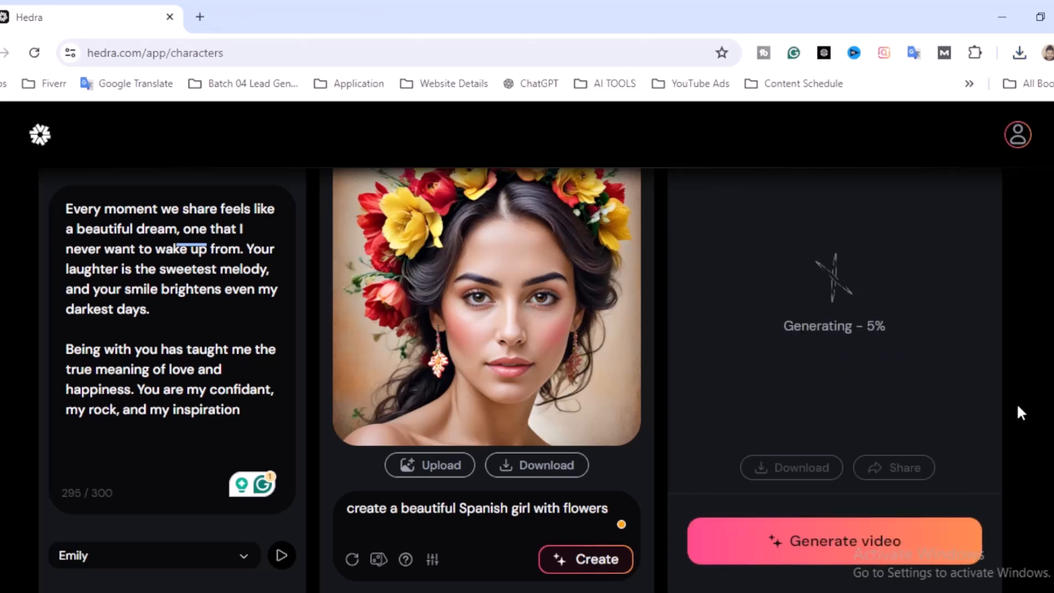